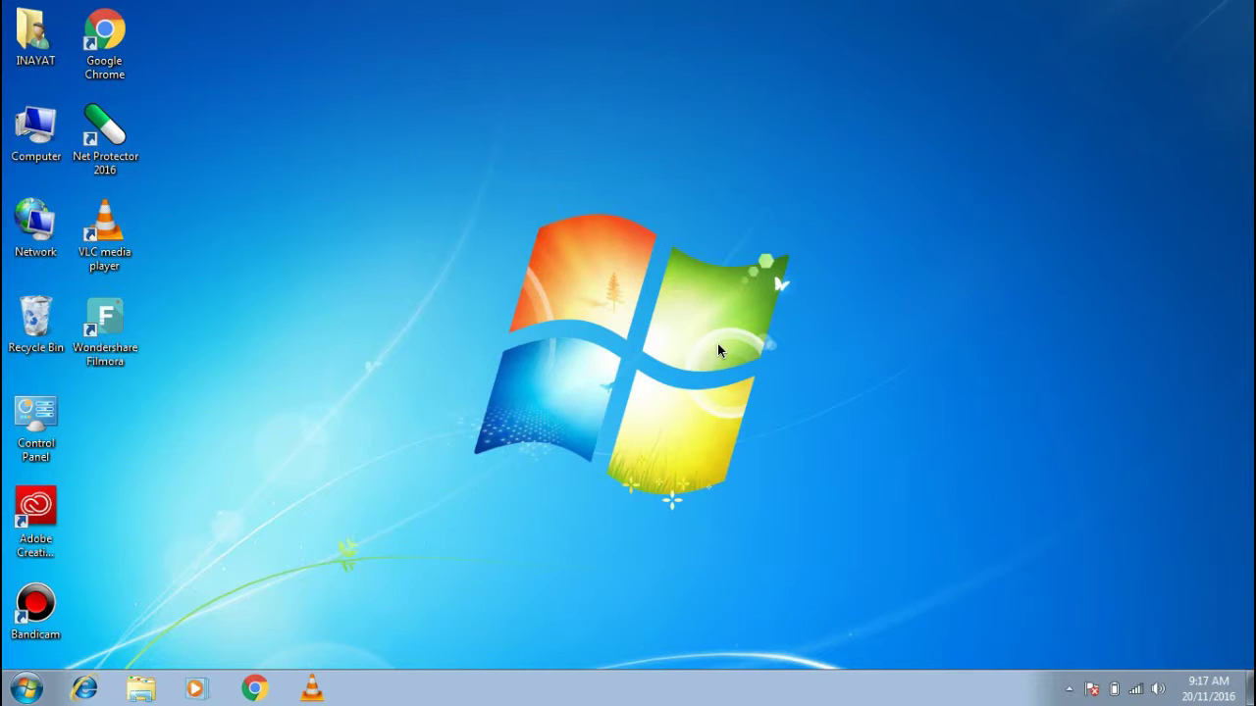
- Check the computer's system properties, then run the Aero transparency troubleshooter from Personalization
{"action": "right_click", "coordinate": [47, 134]}
{"action": "left_click", "coordinate": [145, 304]}
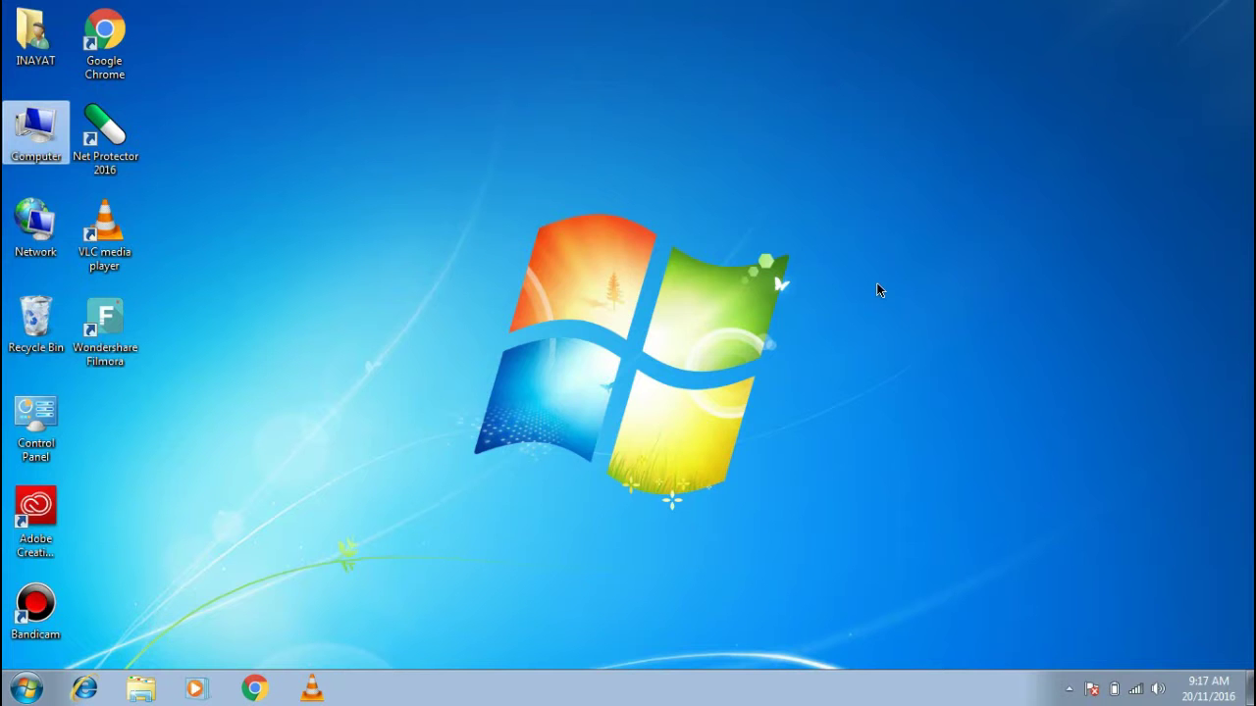
{"action": "left_click", "coordinate": [705, 405]}
{"action": "right_click", "coordinate": [705, 405]}
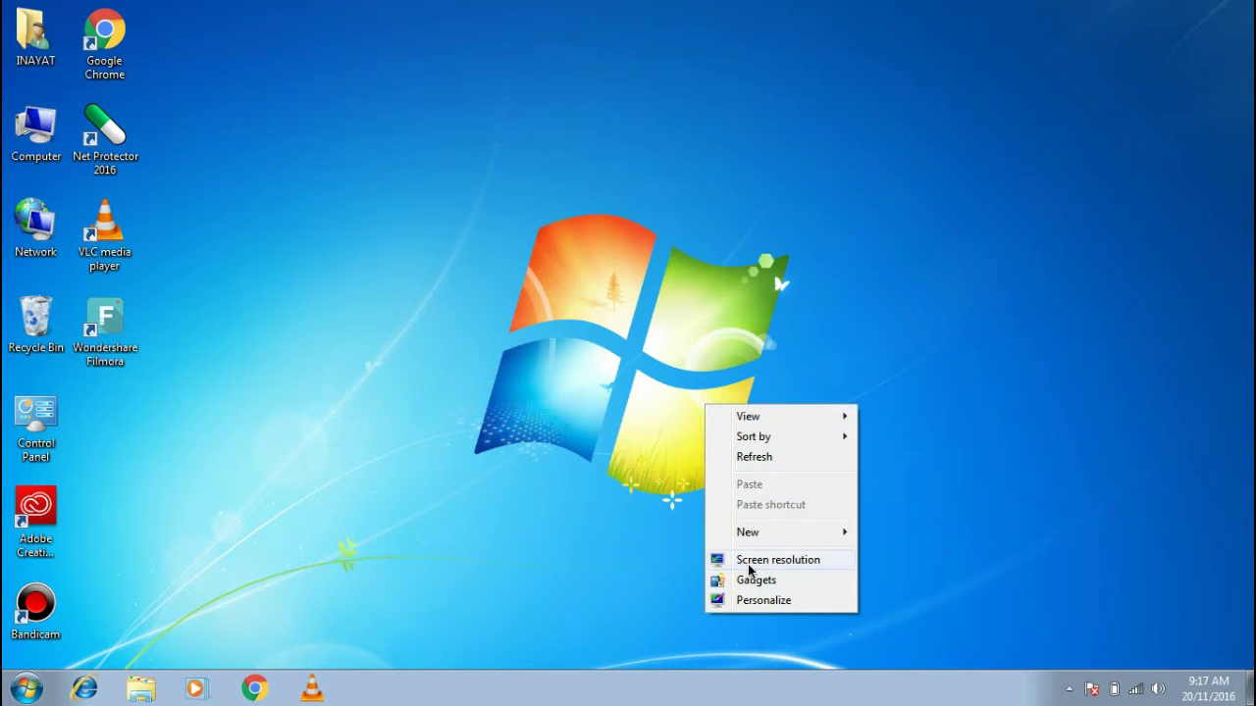
{"action": "left_click", "coordinate": [752, 606]}
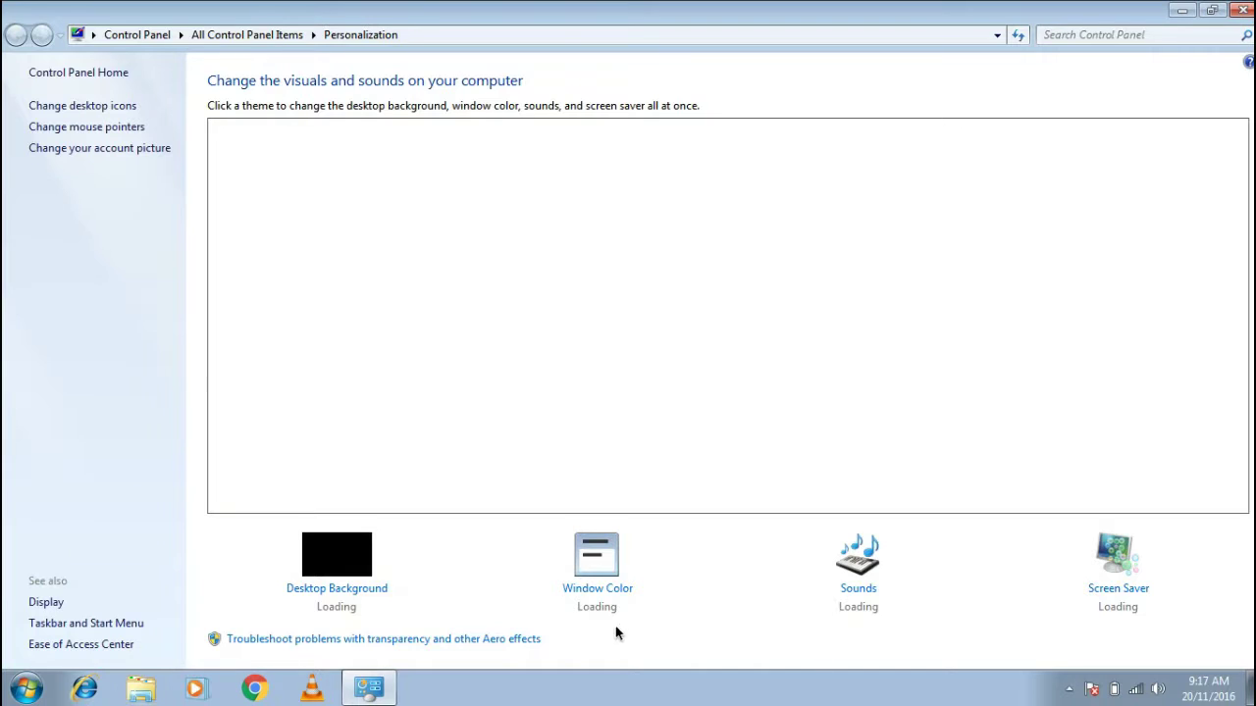
{"action": "left_click", "coordinate": [438, 642]}
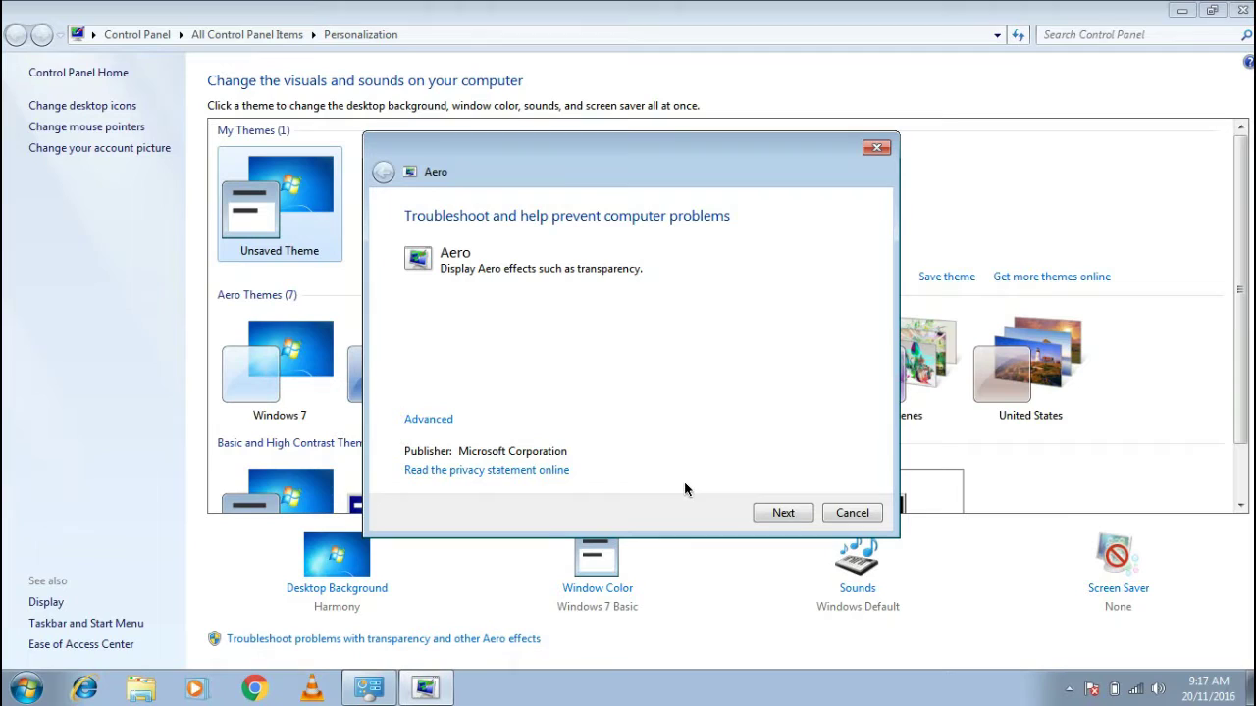
{"action": "left_click", "coordinate": [782, 512]}
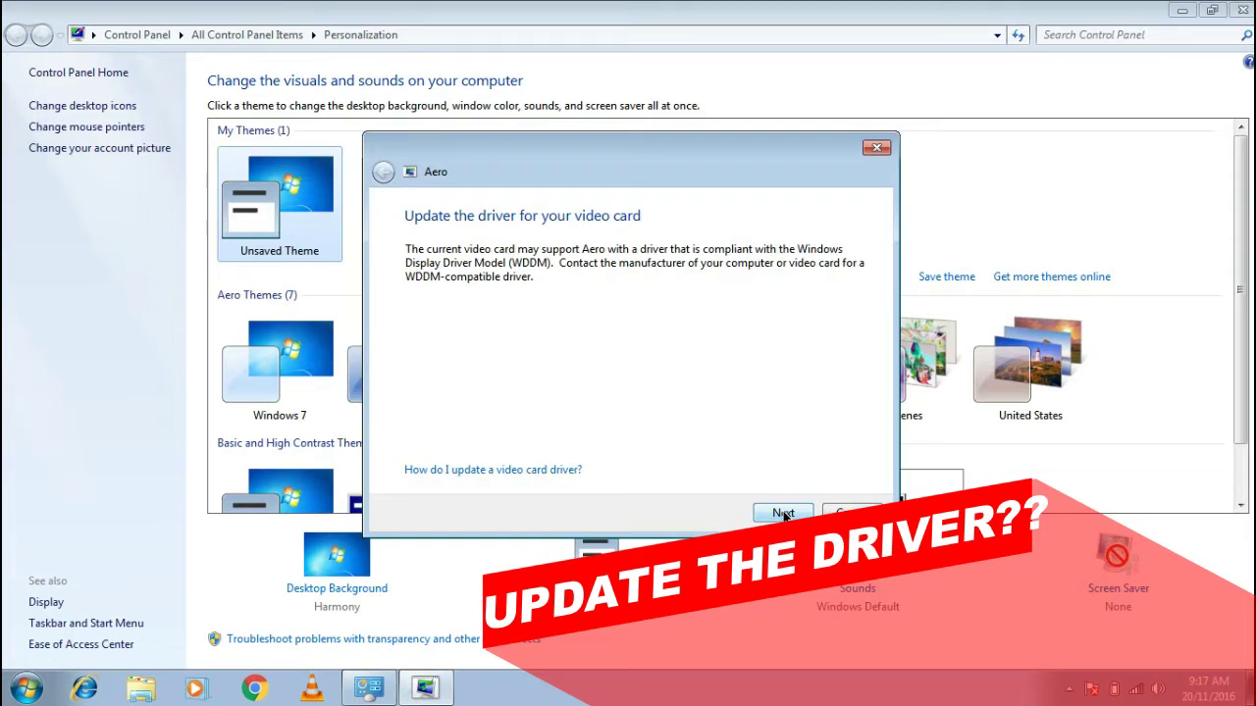
{"action": "left_click", "coordinate": [783, 514]}
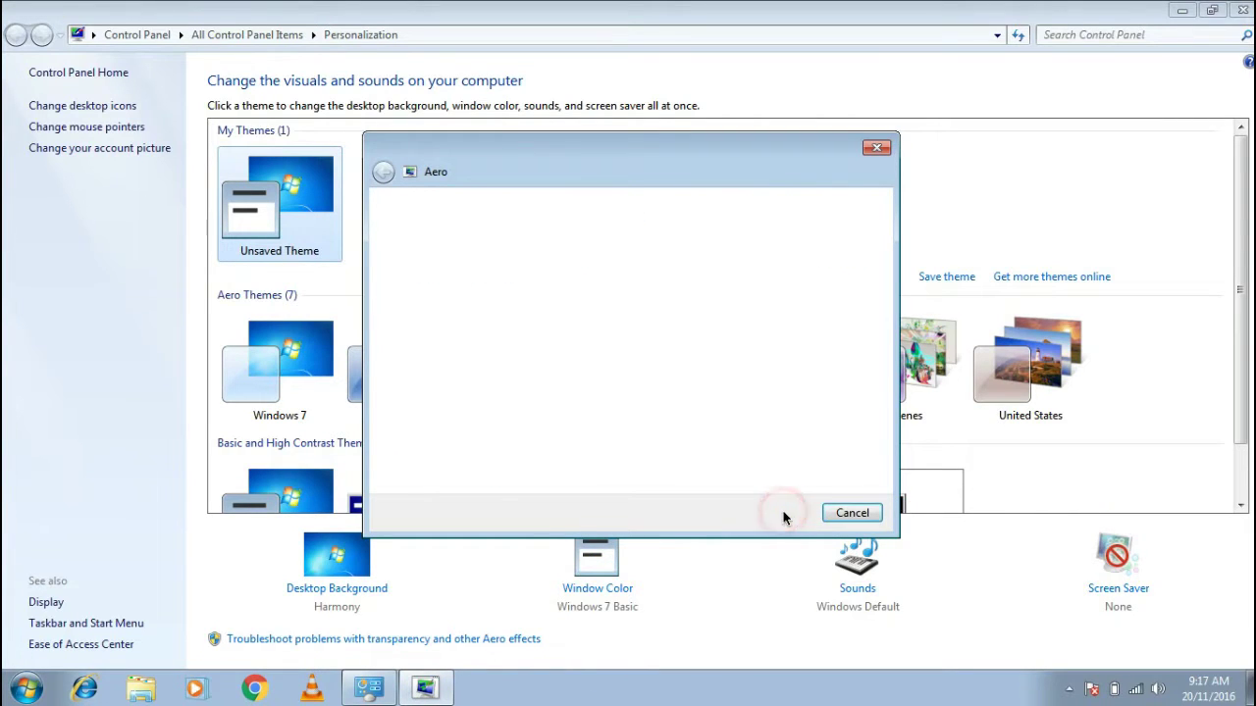
{"action": "left_click", "coordinate": [850, 513]}
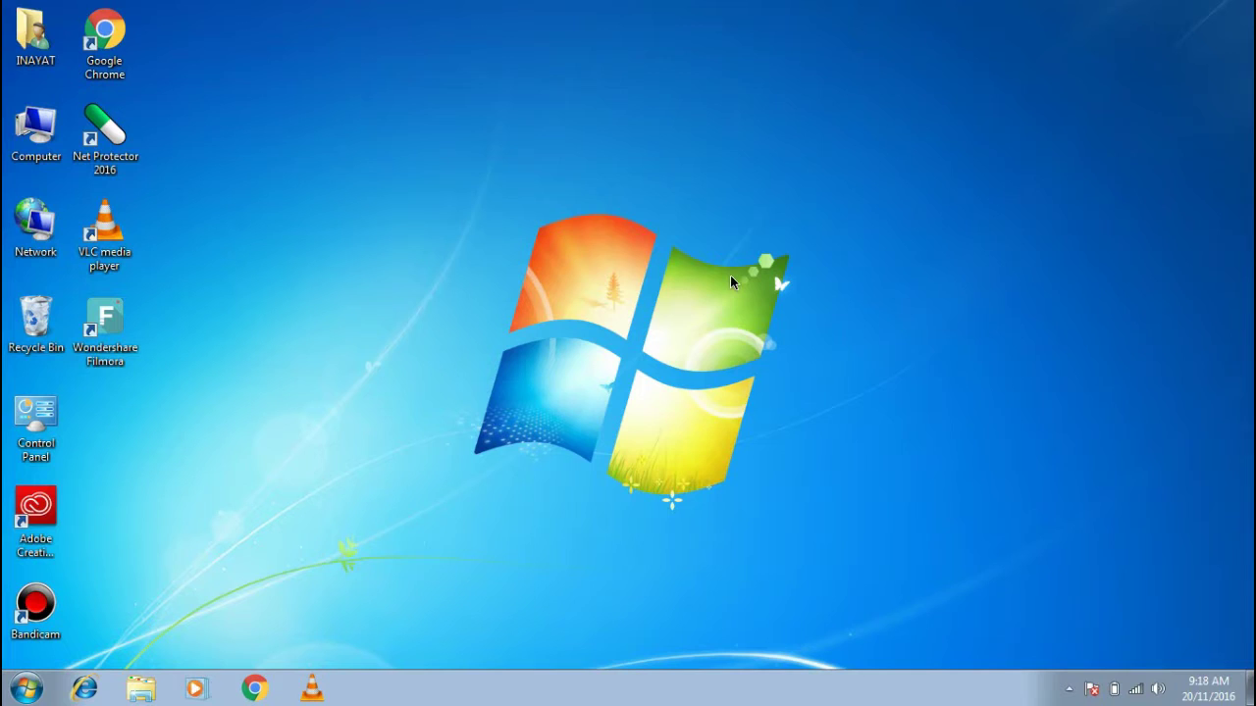
- Launch Device Manager and expand Display adapters to the Standard VGA Graphics Adapter
{"action": "key", "text": "super"}
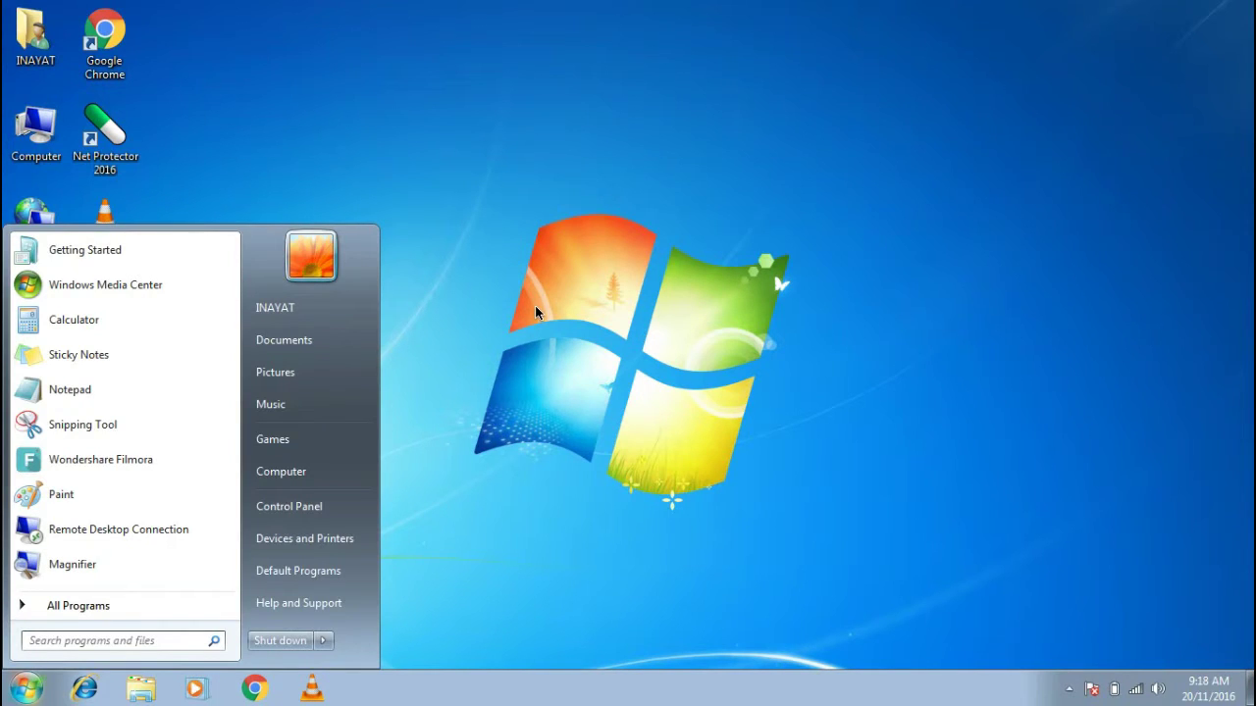
{"action": "type", "text": "dev"}
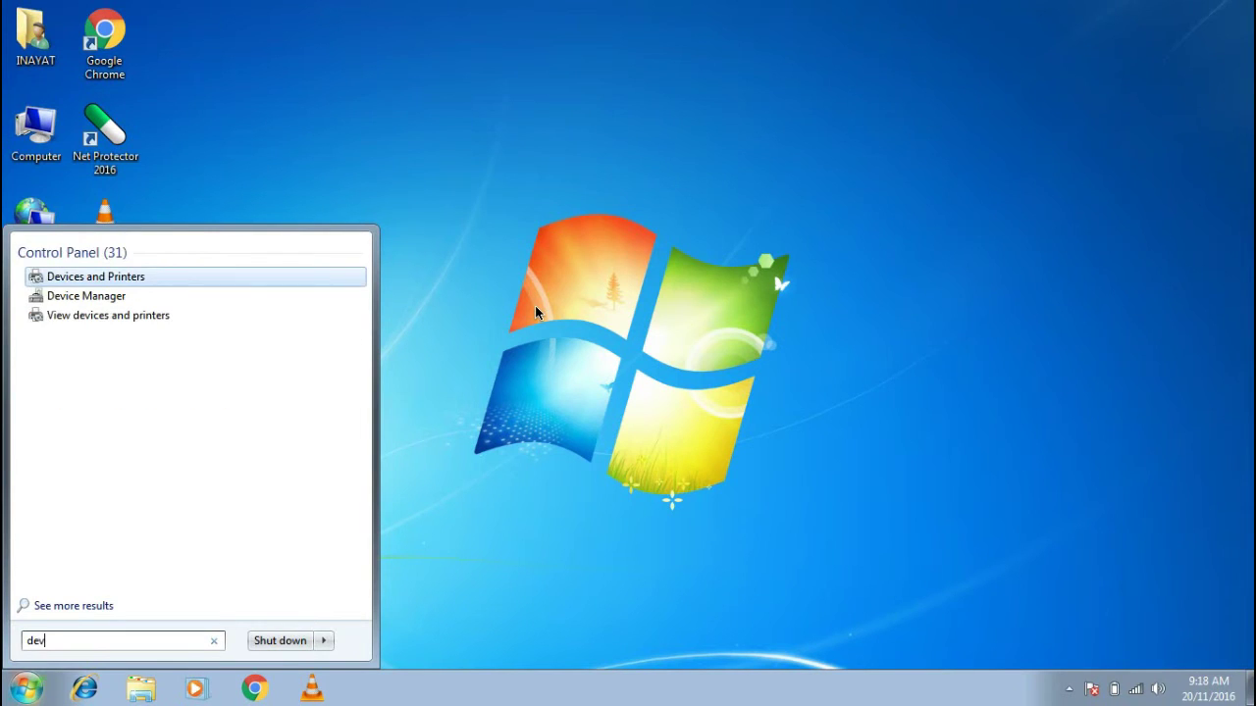
{"action": "type", "text": "ice"}
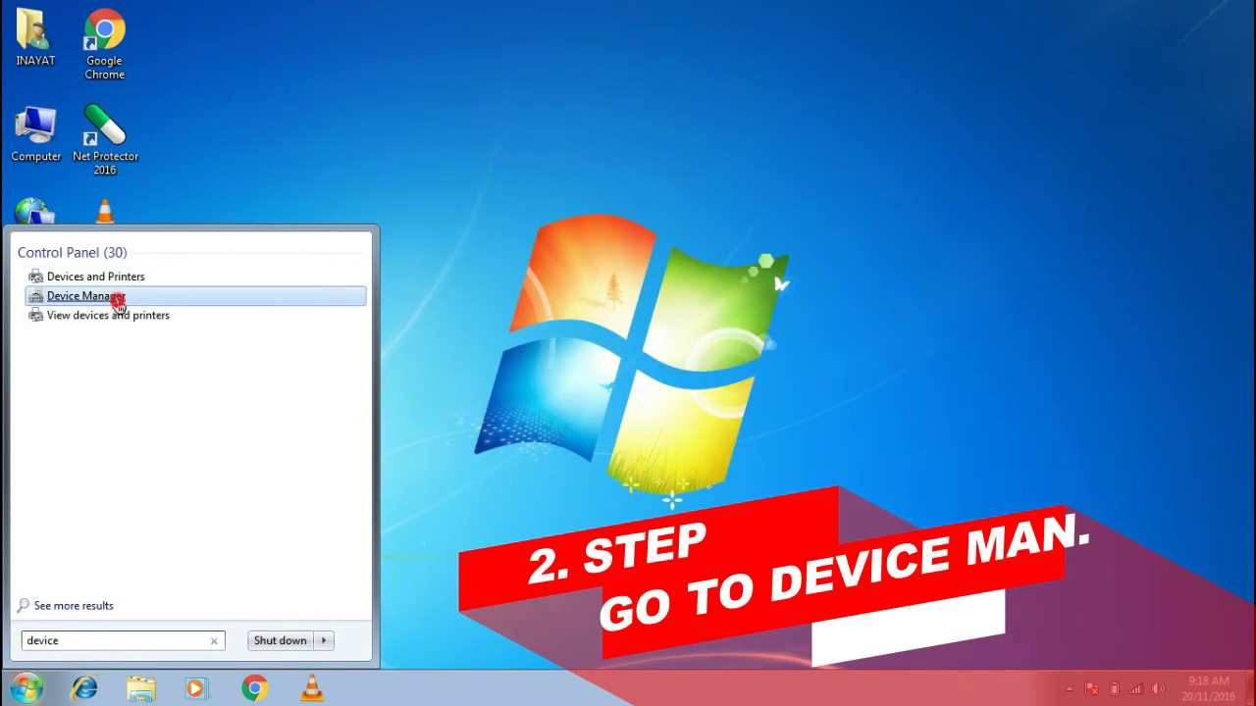
{"action": "left_click", "coordinate": [76, 294]}
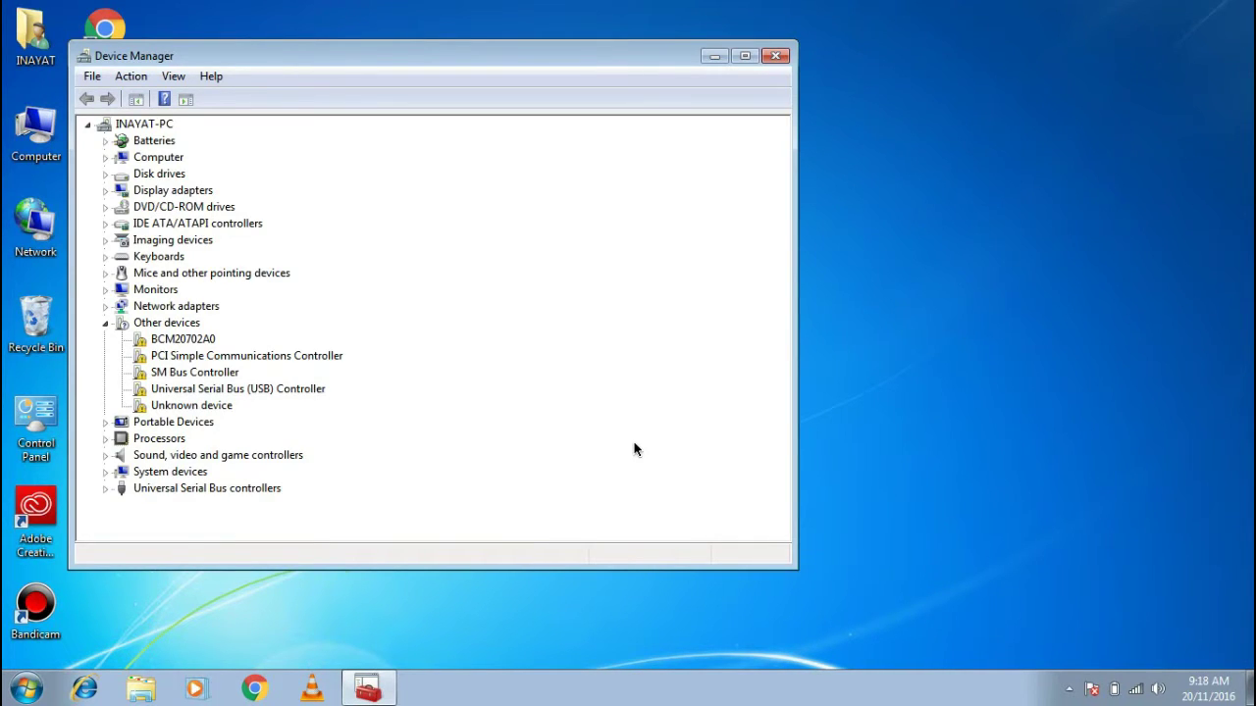
{"action": "left_click", "coordinate": [105, 190]}
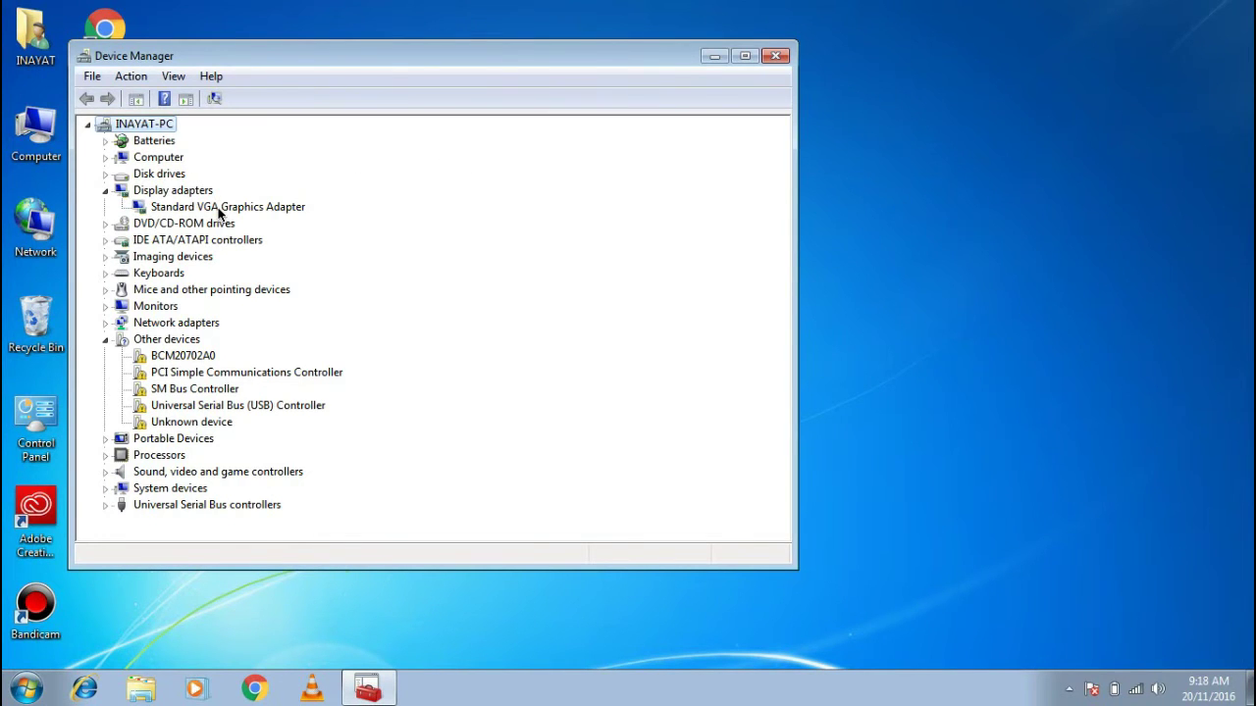
{"action": "left_click", "coordinate": [220, 208]}
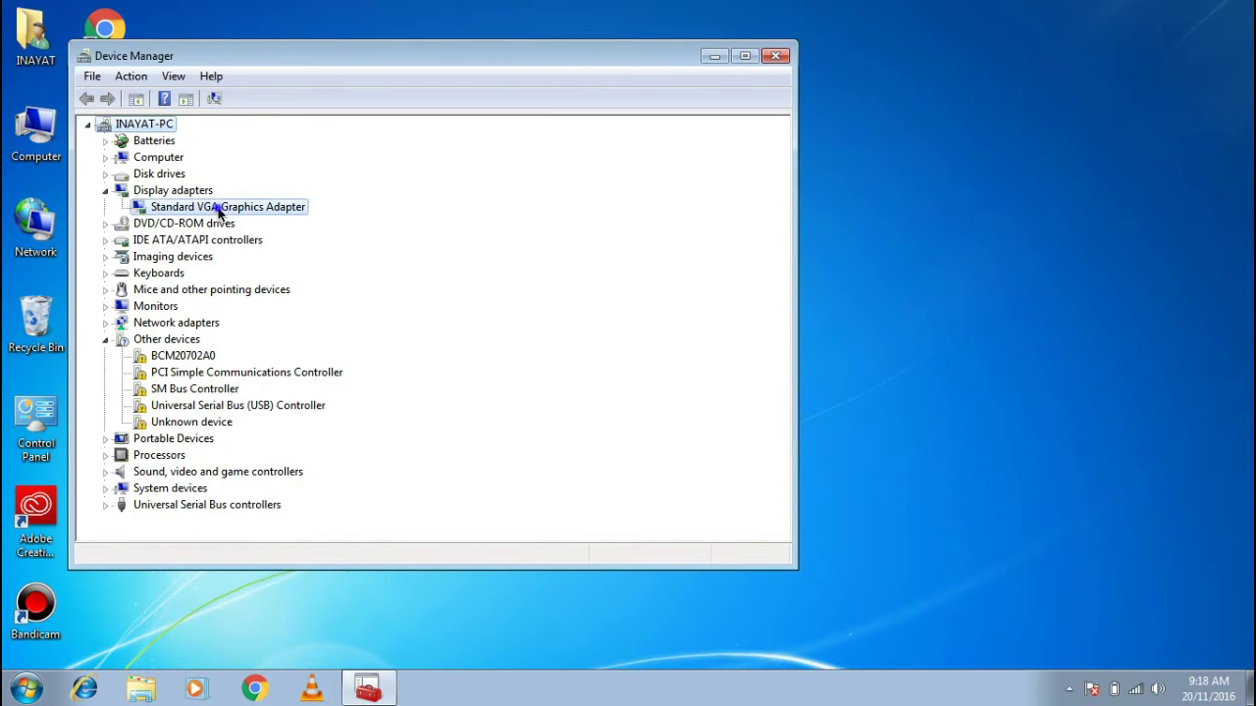
- Copy the adapter's second hardware ID, PCI\VEN_8086&DEV_0116&SUBSYS_397717AA, from its Details properties
{"action": "right_click", "coordinate": [220, 210]}
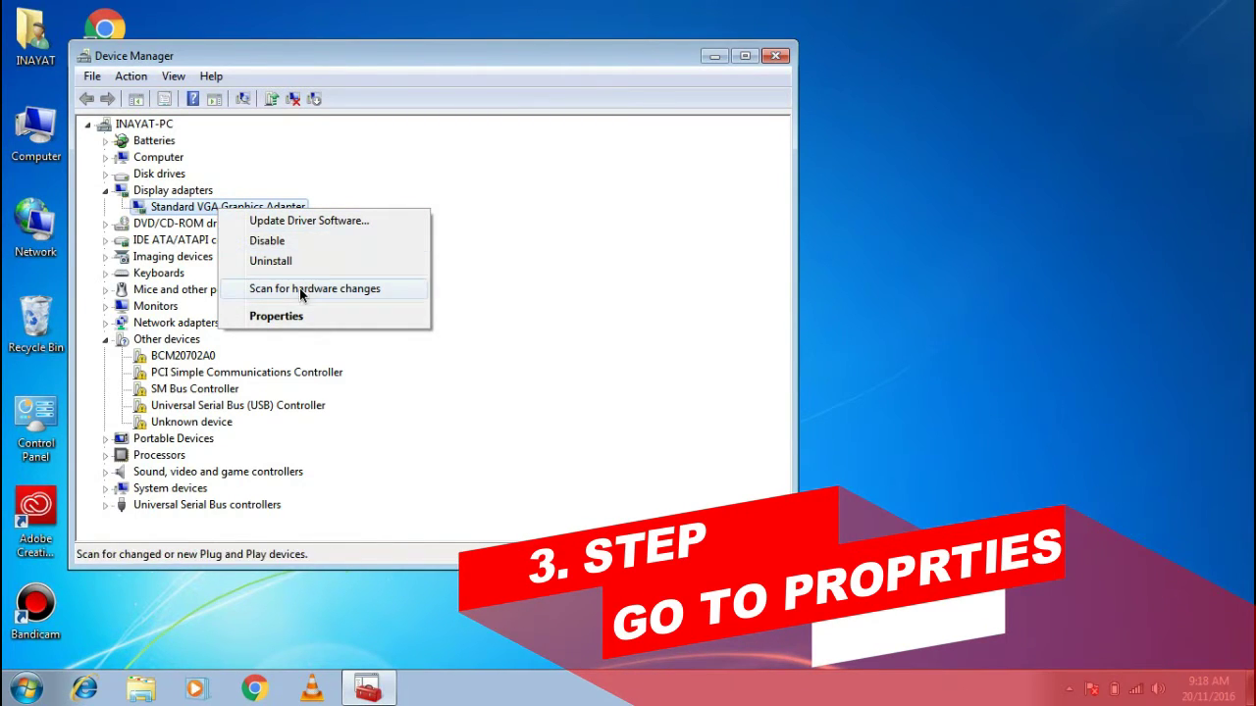
{"action": "left_click", "coordinate": [295, 317]}
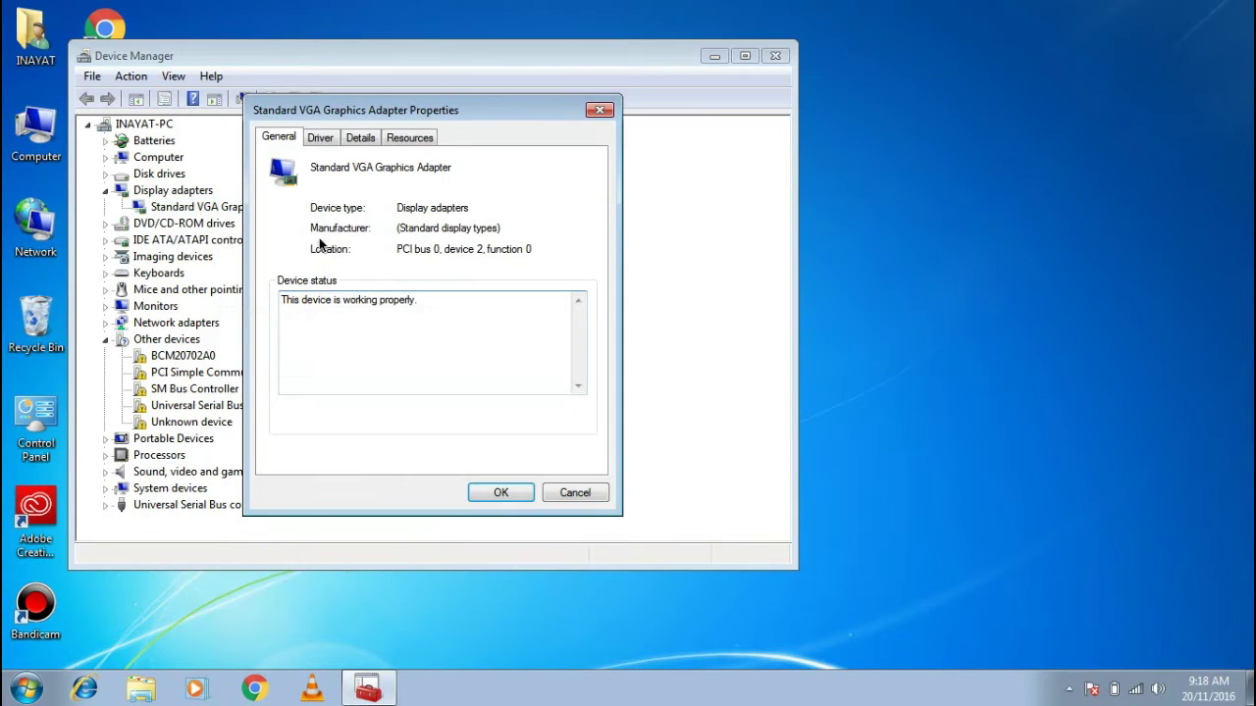
{"action": "left_click", "coordinate": [359, 137]}
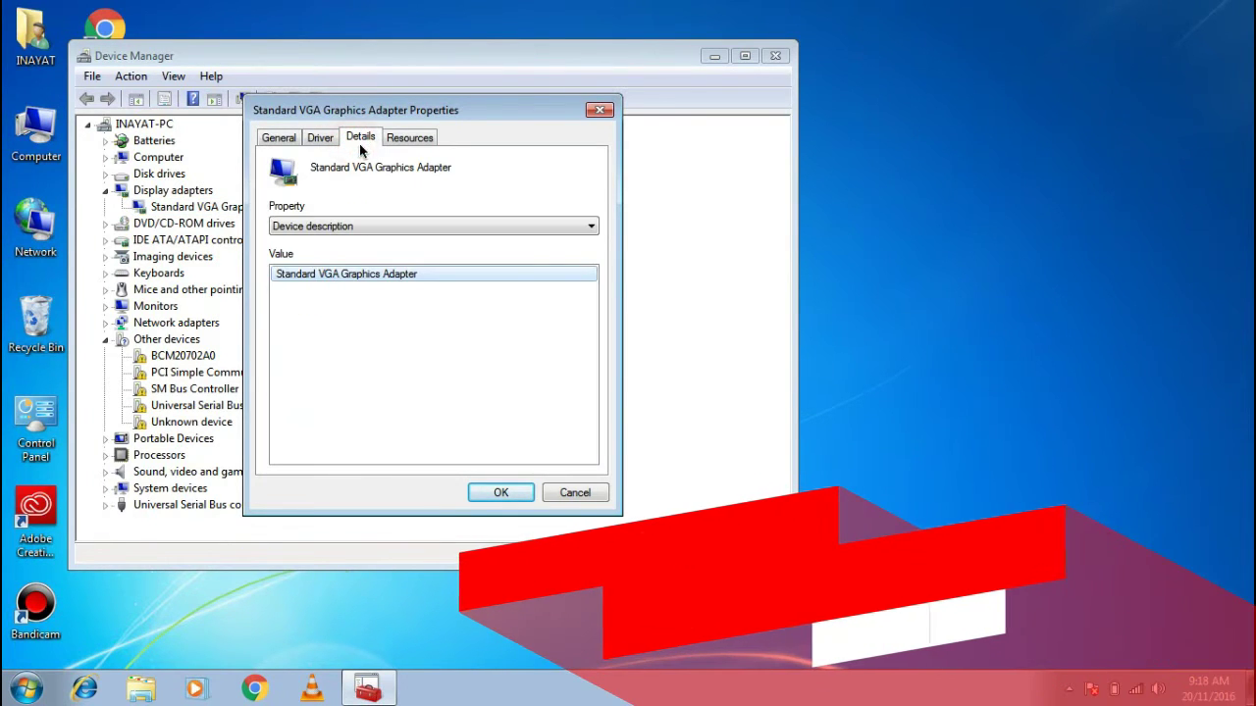
{"action": "left_click", "coordinate": [474, 224]}
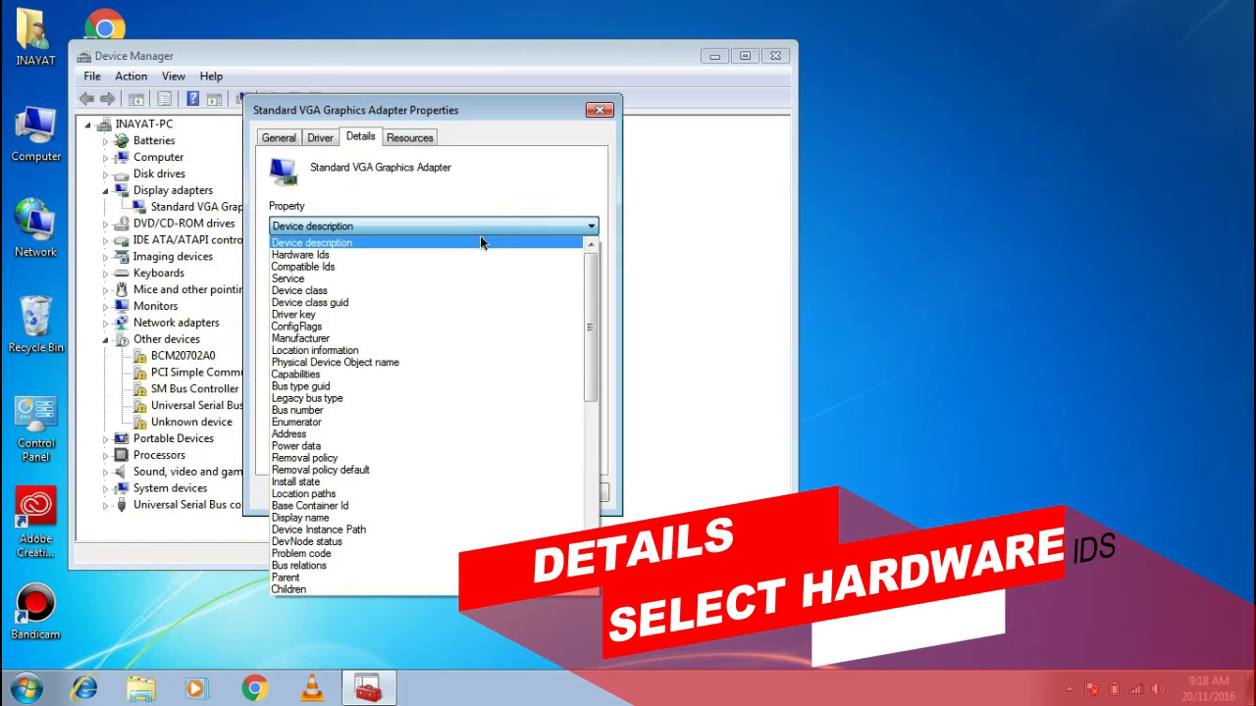
{"action": "left_click", "coordinate": [474, 255]}
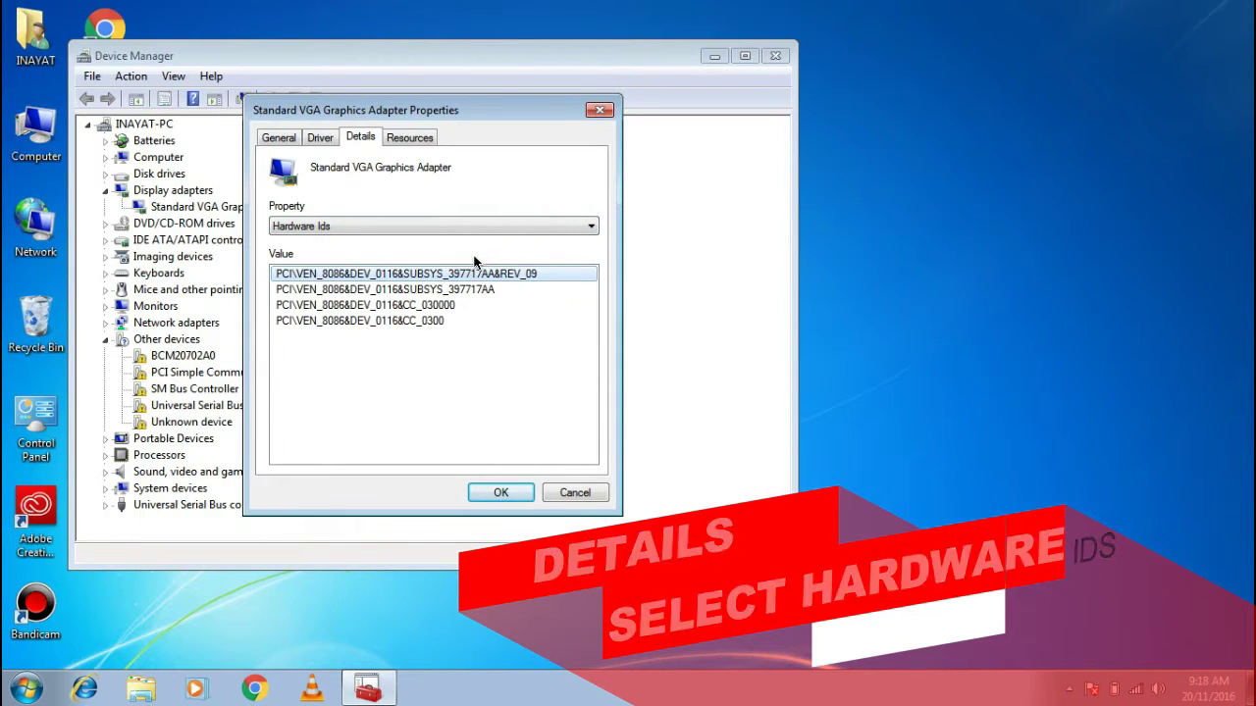
{"action": "left_click", "coordinate": [461, 289]}
{"action": "right_click", "coordinate": [461, 288]}
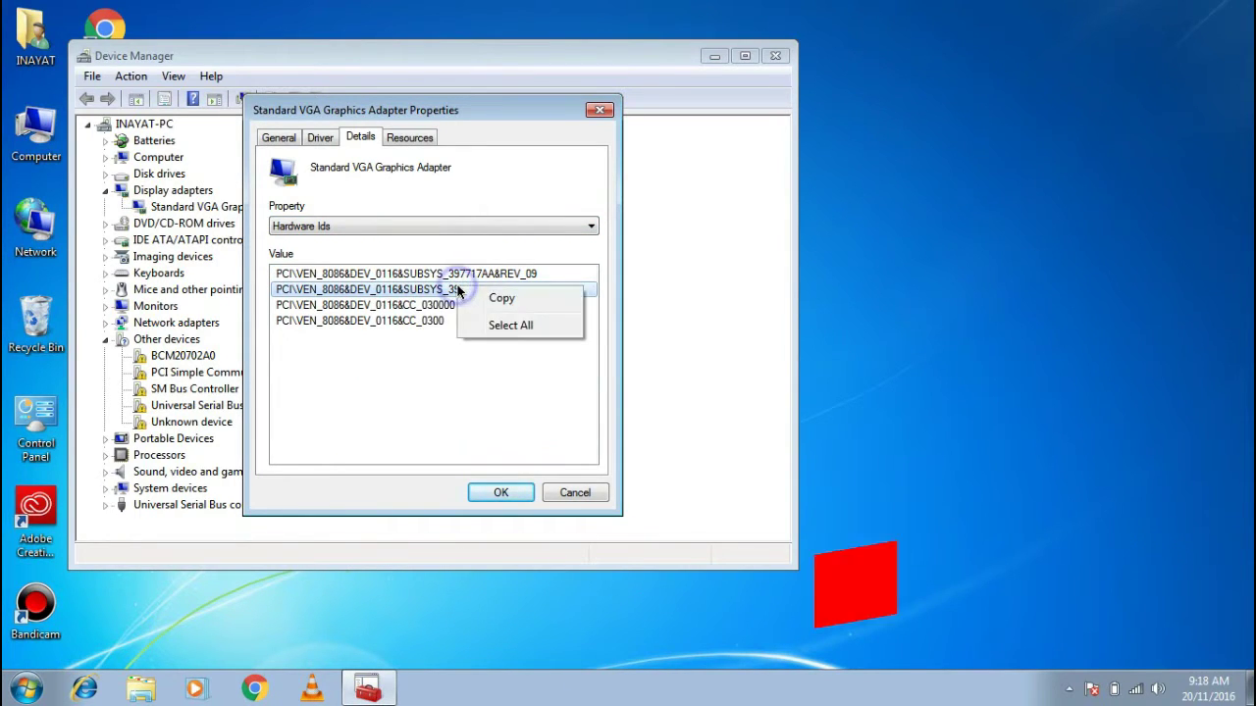
{"action": "left_click", "coordinate": [514, 300]}
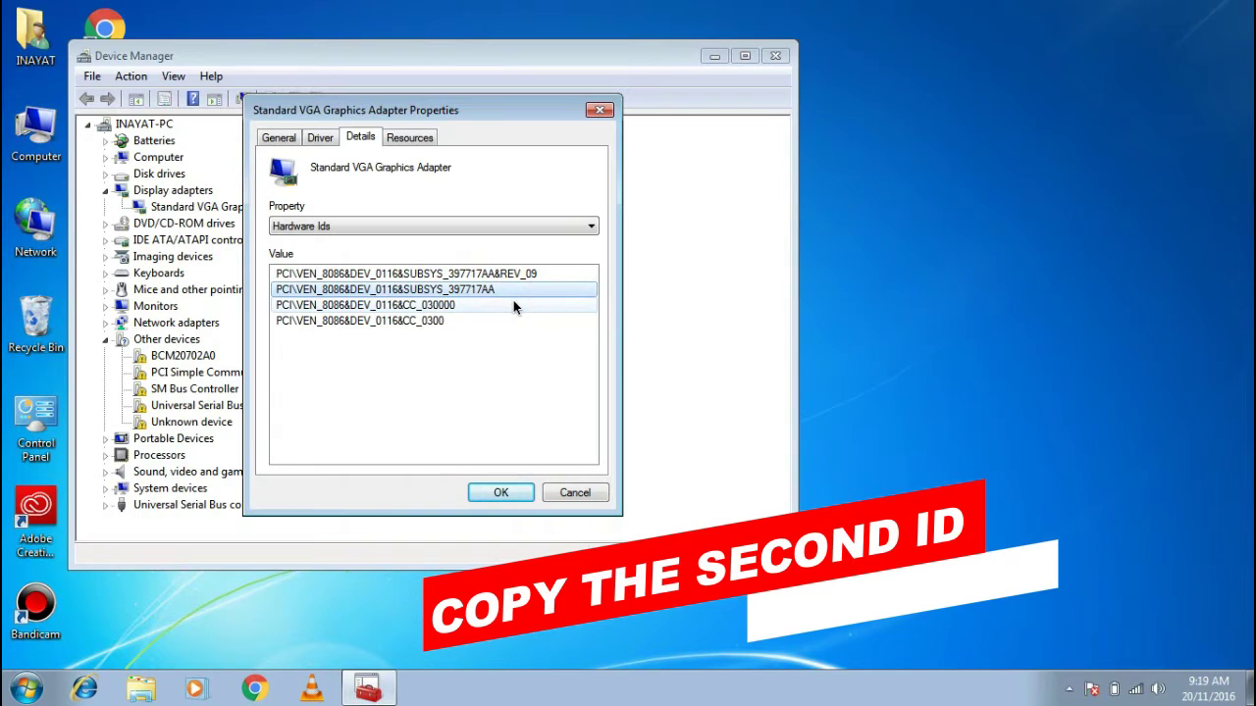
- Search the hardware ID in Chrome and select 'Intel(R) HD Graphics 3000' on DriverIdentifier
{"action": "left_click", "coordinate": [250, 692]}
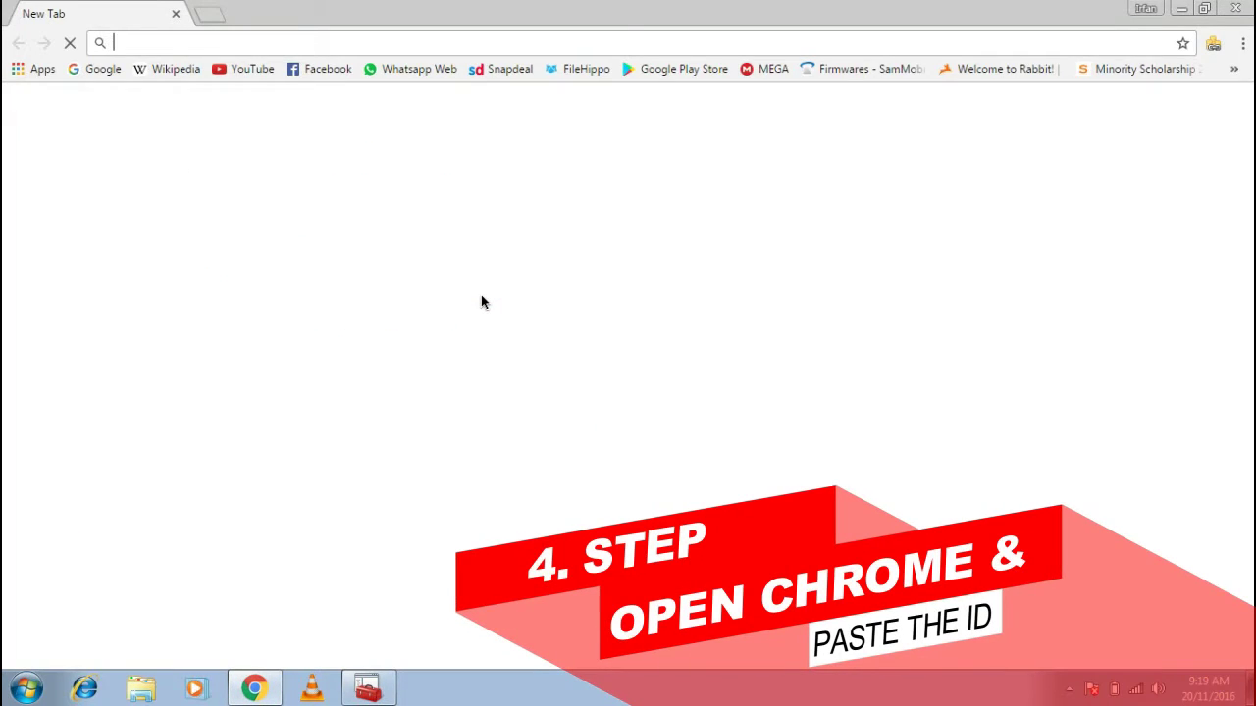
{"action": "key", "text": "ctrl+v"}
{"action": "key", "text": "Return"}
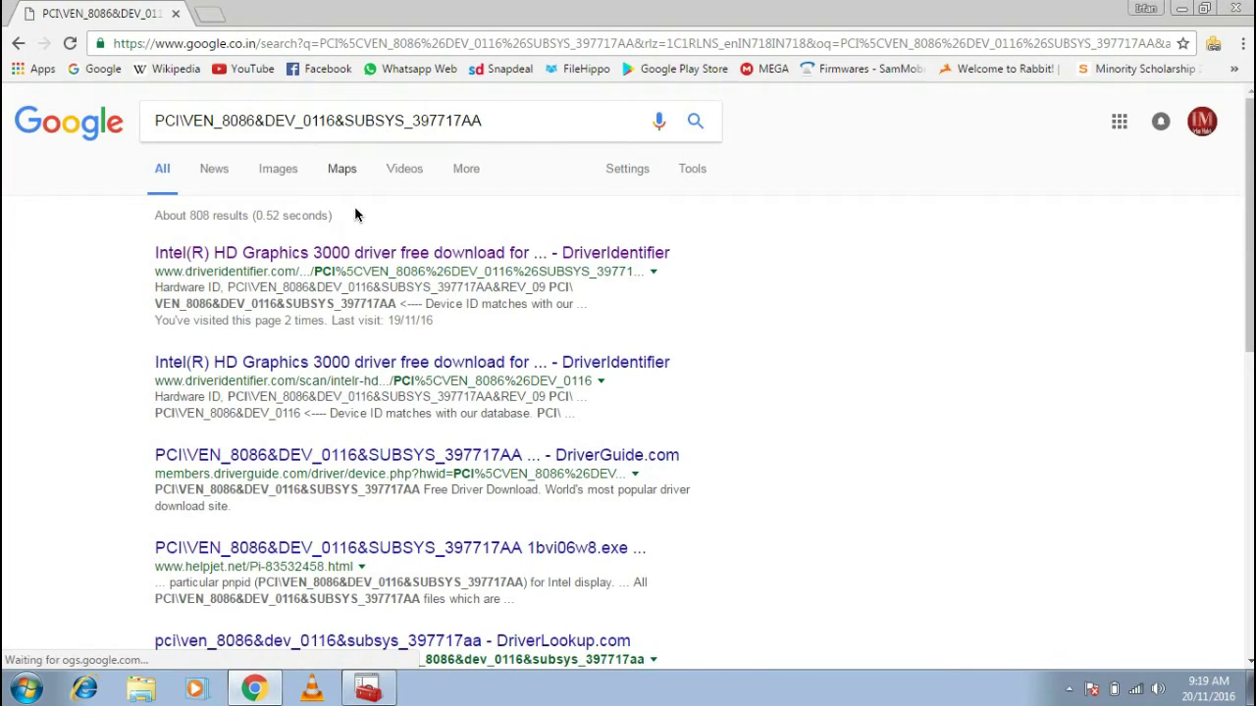
{"action": "left_click", "coordinate": [363, 253]}
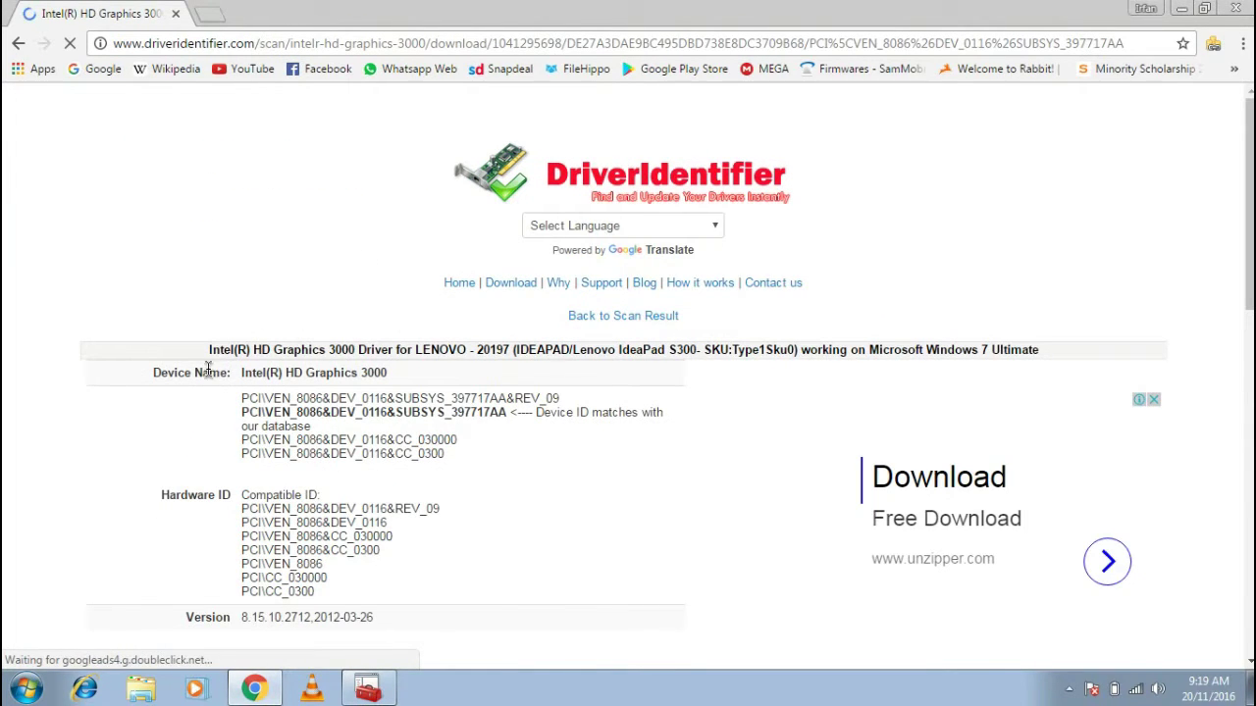
{"action": "left_click_drag", "start_coordinate": [241, 375], "coordinate": [405, 363]}
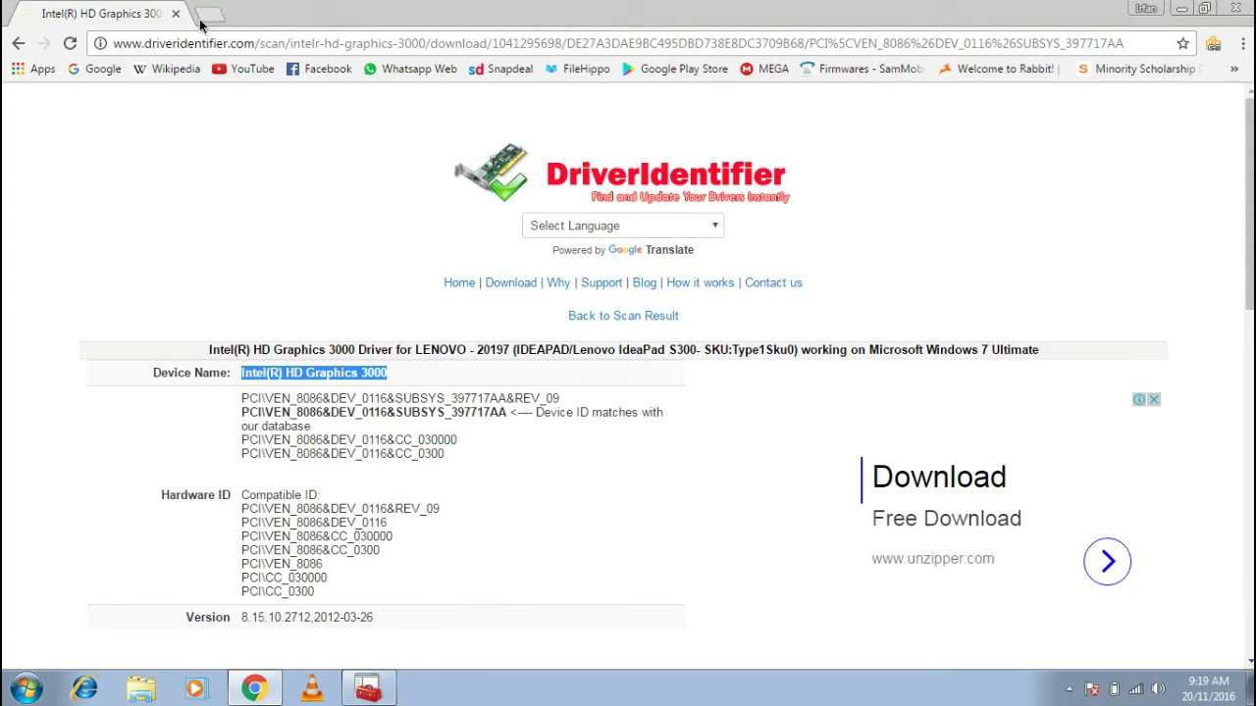
- Search 'Intel(R) HD Graphics 3000' in a new tab and scroll through Intel's driver download page
{"action": "key", "text": "ctrl+t"}
{"action": "left_click", "coordinate": [210, 43]}
{"action": "key", "text": "ctrl+v"}
{"action": "key", "text": "Return"}
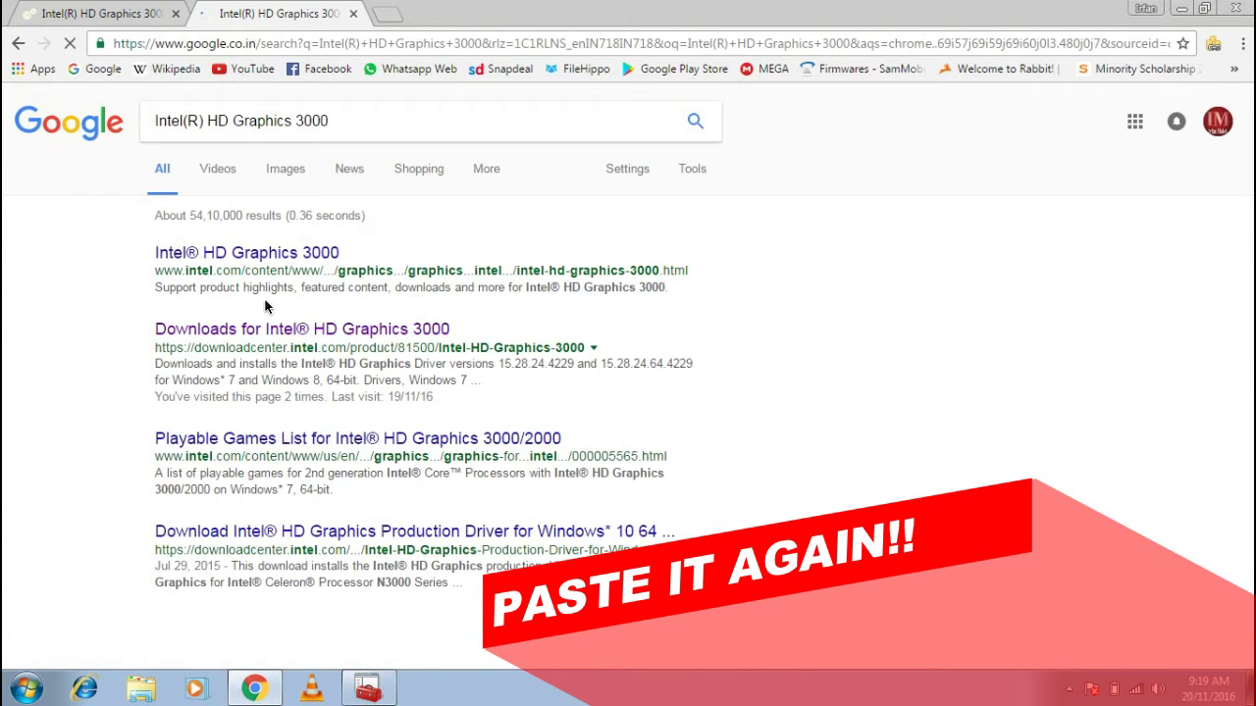
{"action": "left_click", "coordinate": [263, 334]}
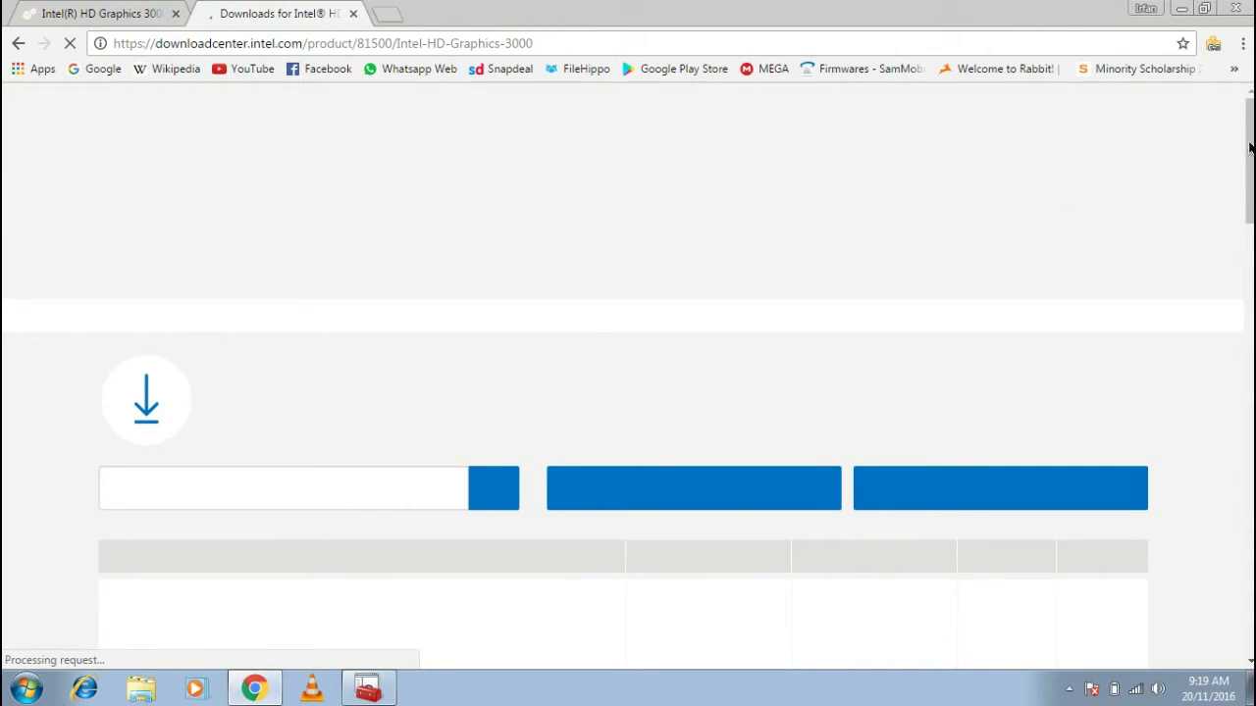
{"action": "scroll", "coordinate": [1236, 152], "scroll_direction": "down", "scroll_amount": 2}
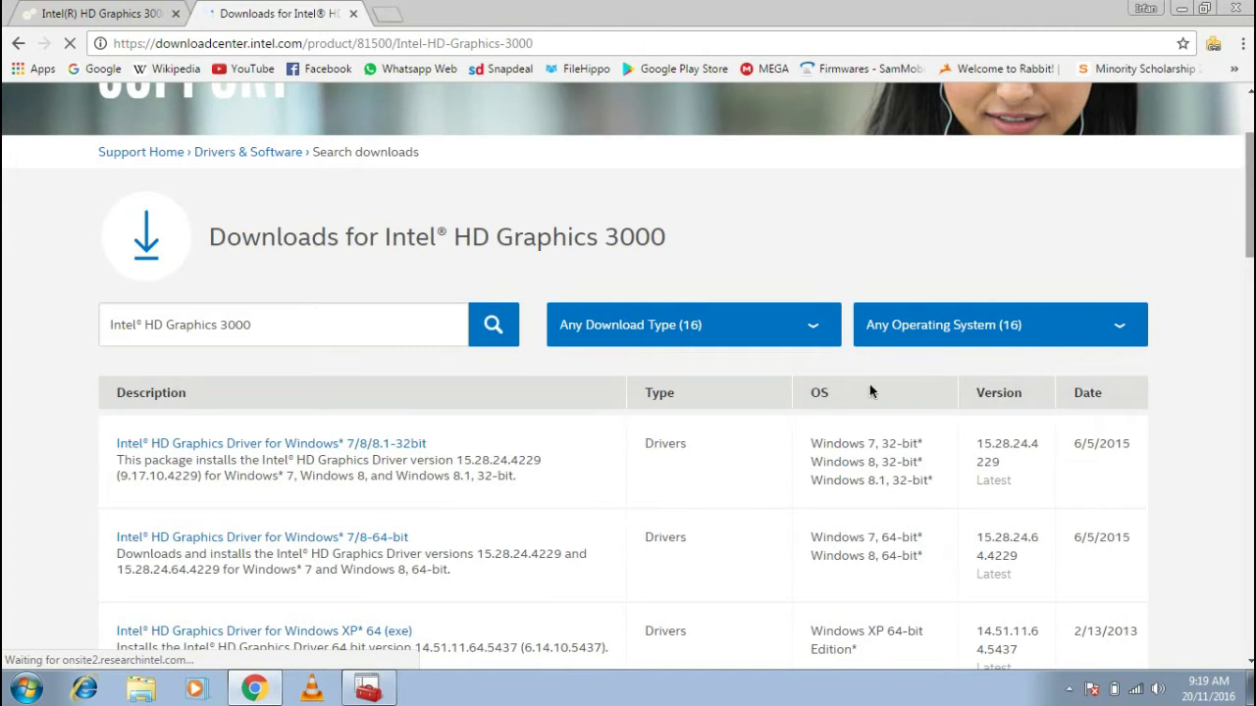
{"action": "scroll", "coordinate": [386, 462], "scroll_direction": "down", "scroll_amount": 2}
{"action": "scroll", "coordinate": [332, 510], "scroll_direction": "down", "scroll_amount": 2}
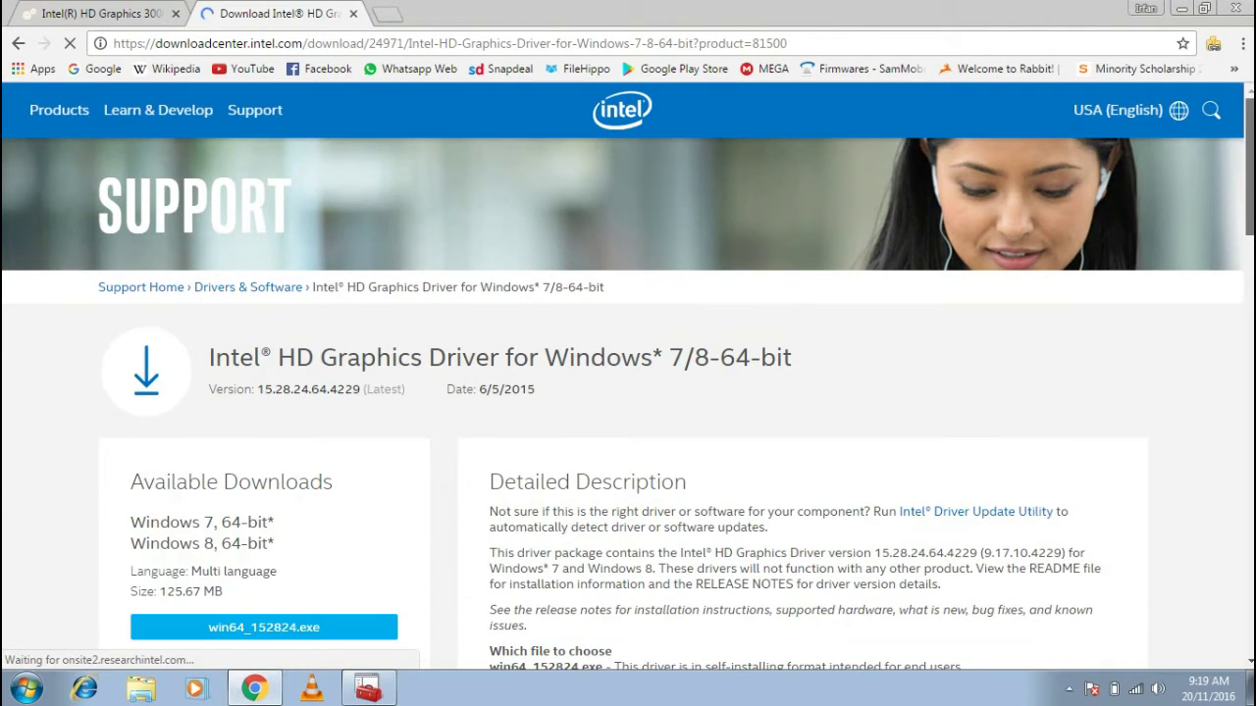
{"action": "scroll", "coordinate": [1148, 246], "scroll_direction": "down", "scroll_amount": 3}
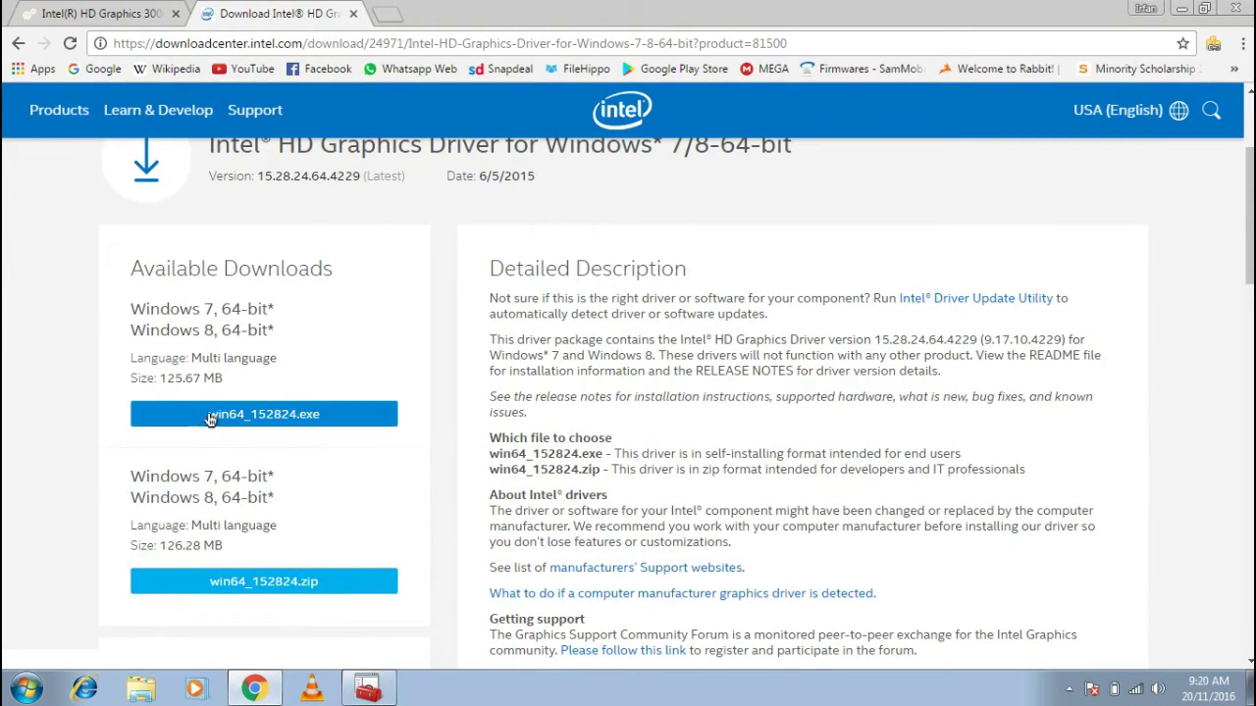
- Download win64_152824.exe, accepting the Intel license agreement and closing its dialog
{"action": "left_click", "coordinate": [286, 415]}
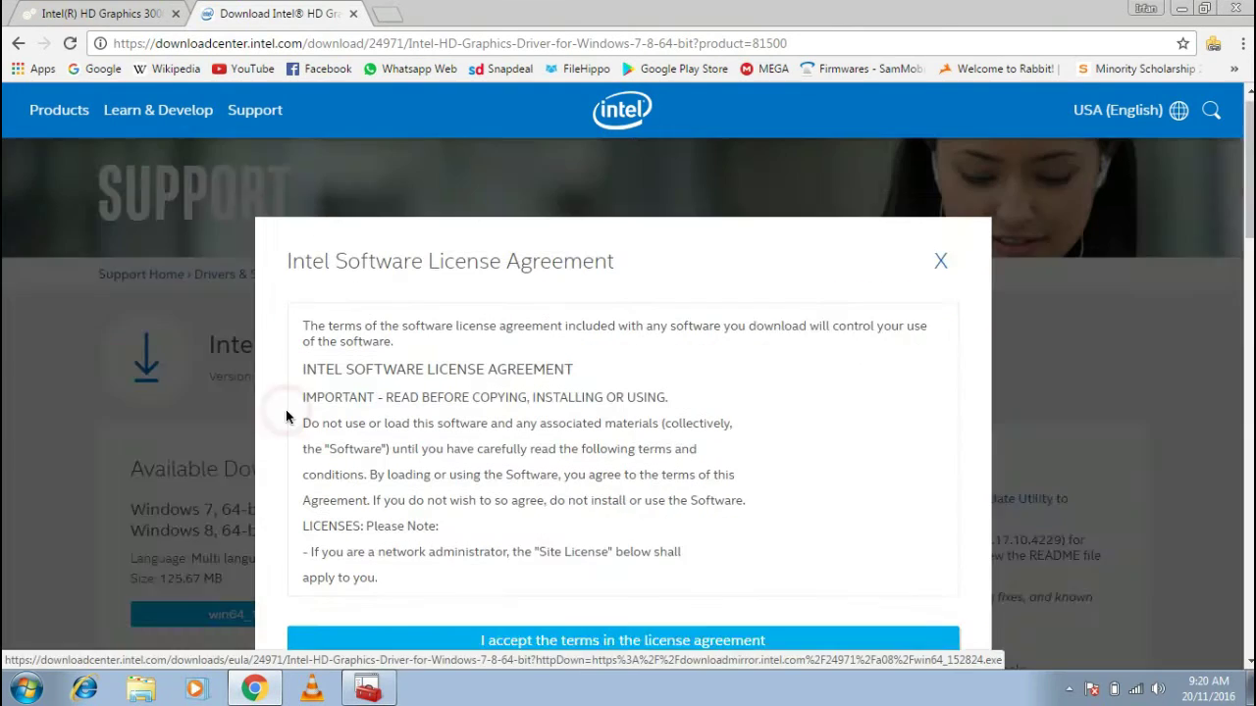
{"action": "scroll", "coordinate": [1128, 236], "scroll_direction": "down", "scroll_amount": 1}
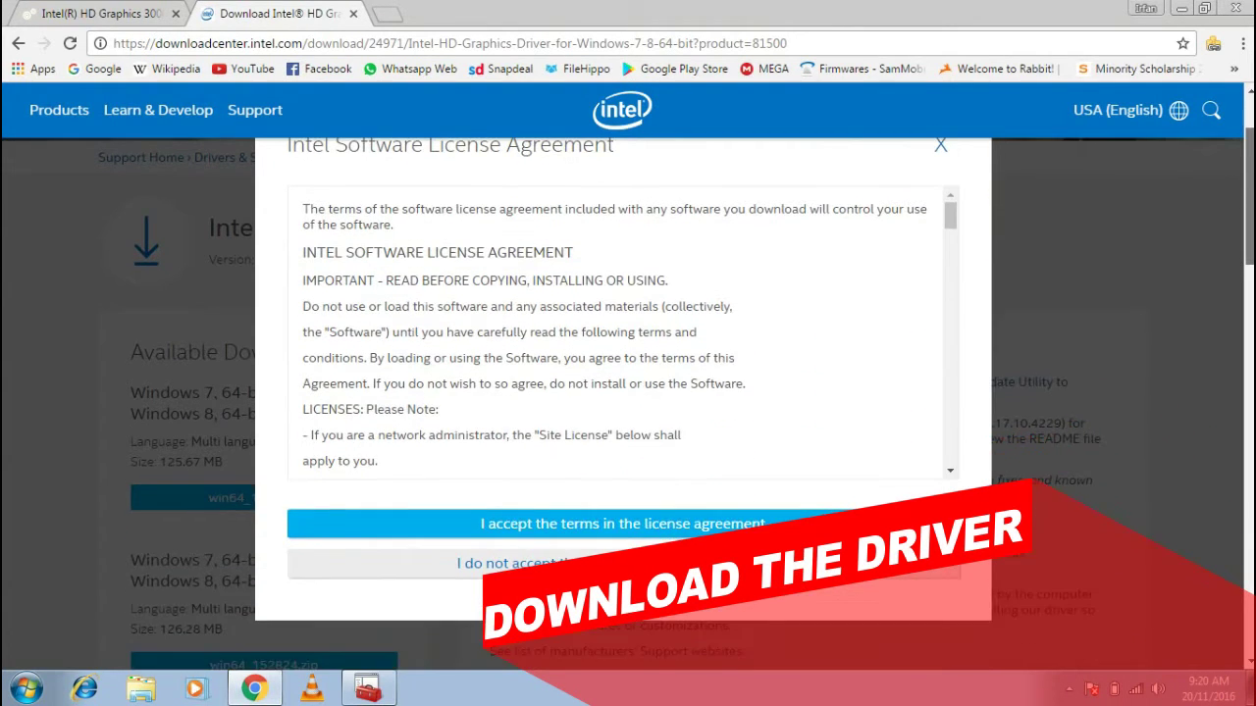
{"action": "left_click_drag", "start_coordinate": [952, 251], "coordinate": [946, 509]}
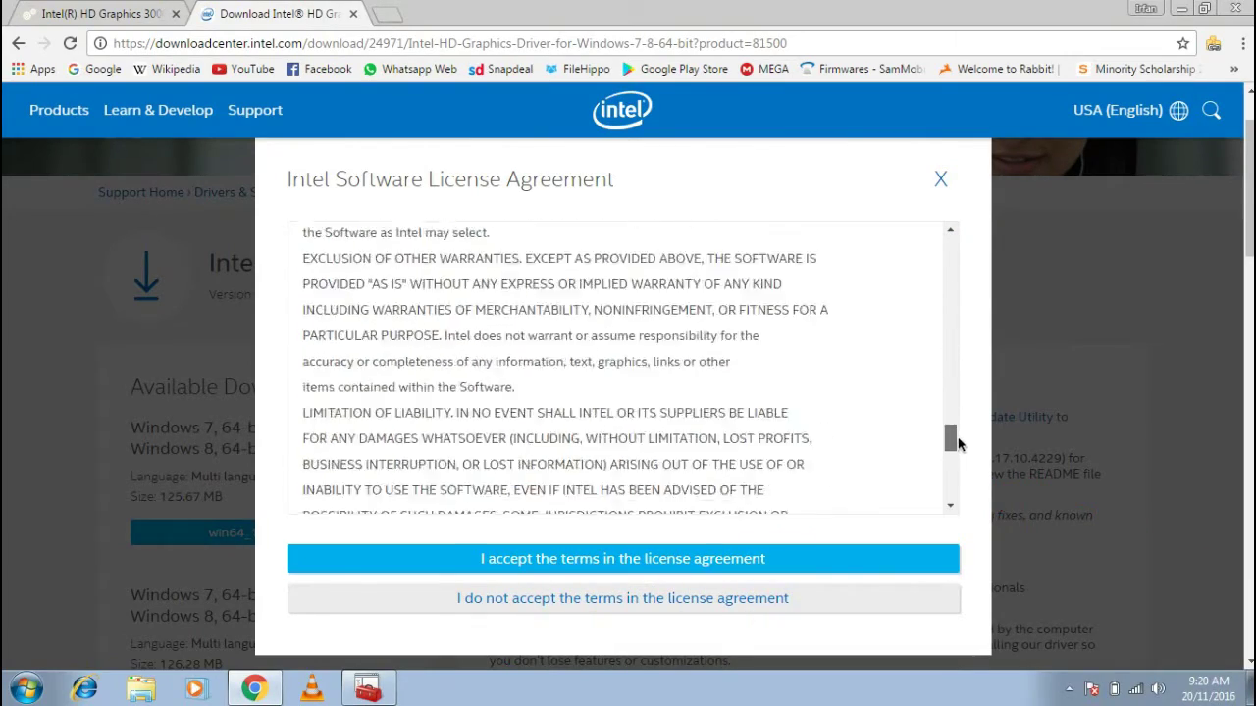
{"action": "left_click", "coordinate": [667, 557]}
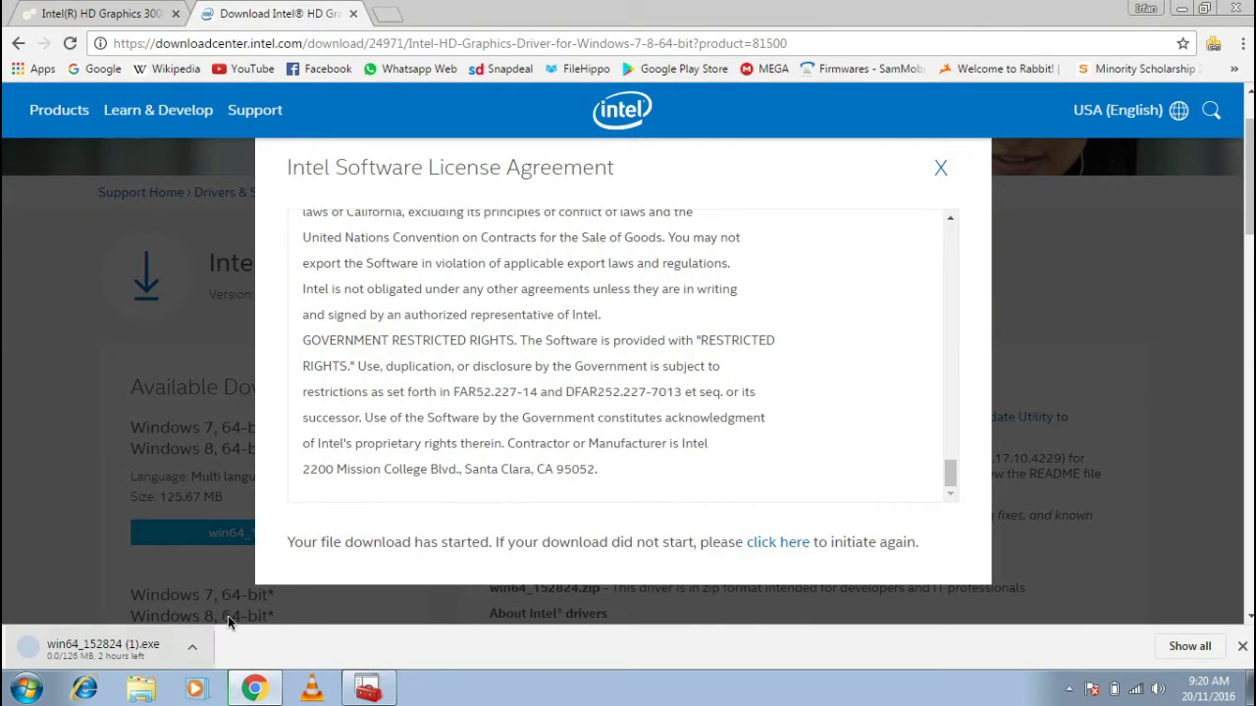
{"action": "left_click", "coordinate": [940, 168]}
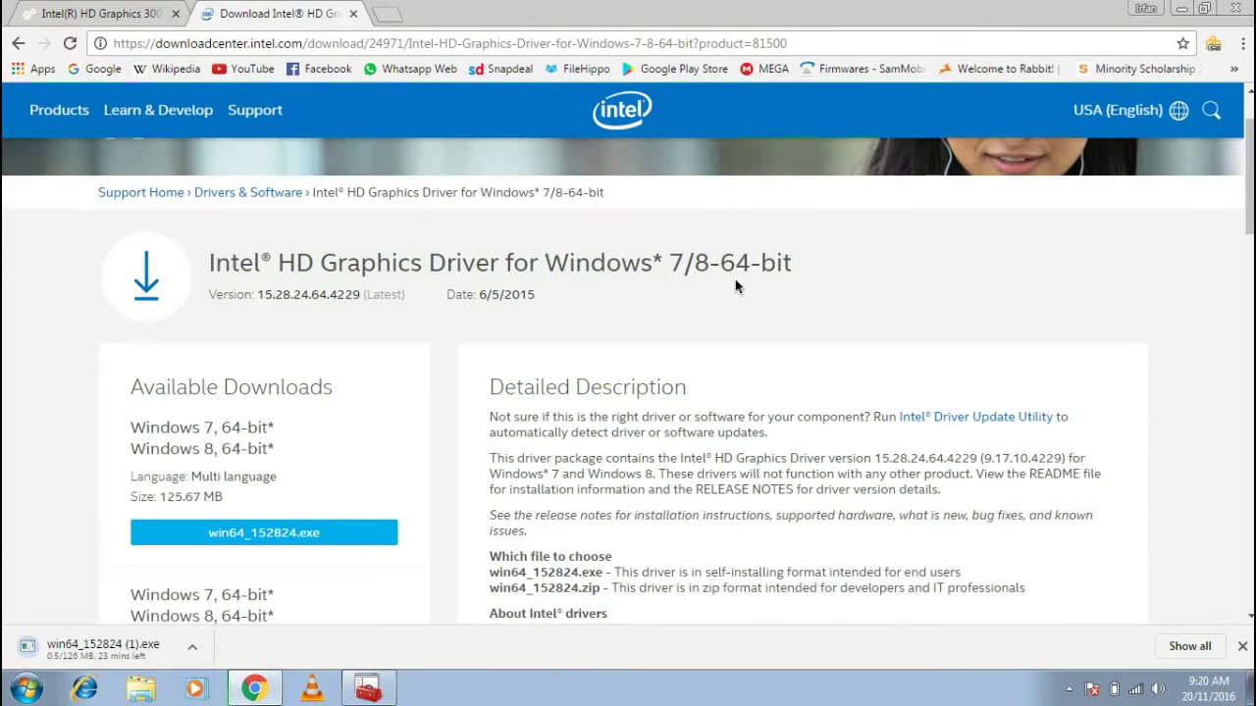
- Cancel the duplicate driver download and remove both canceled entries from Chrome's downloads list
{"action": "key", "text": "ctrl+j"}
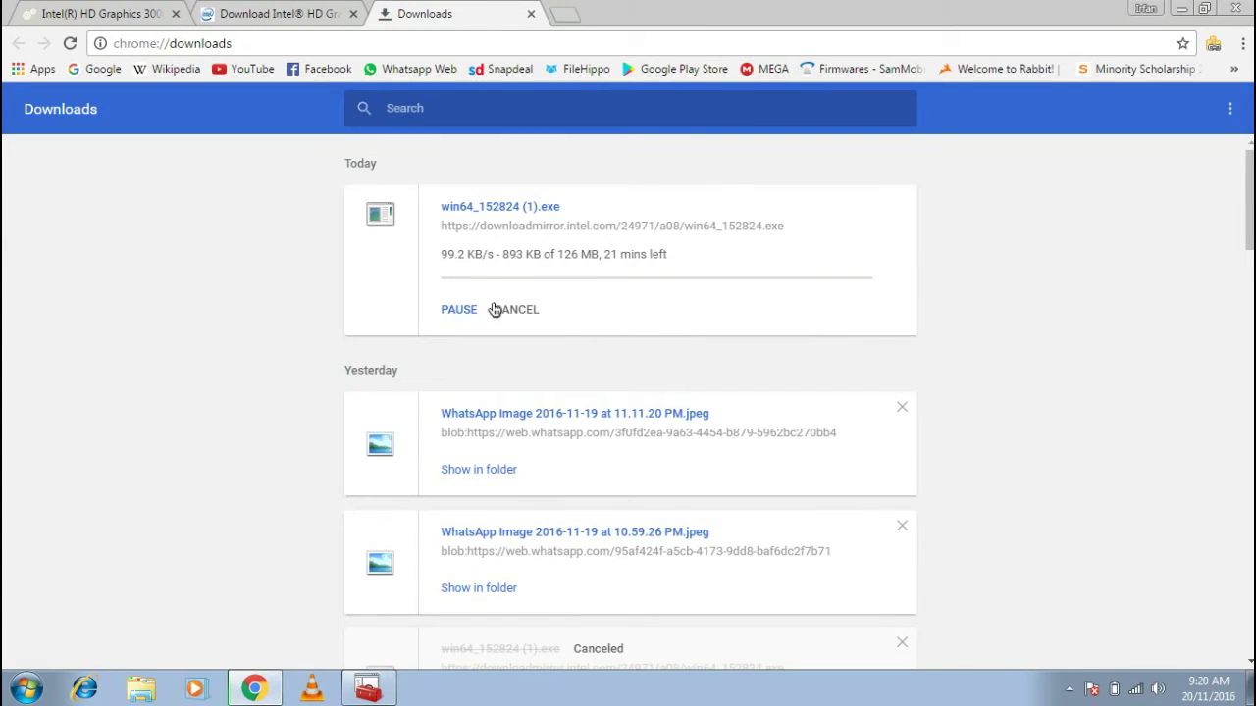
{"action": "left_click", "coordinate": [498, 309]}
{"action": "left_click", "coordinate": [901, 203]}
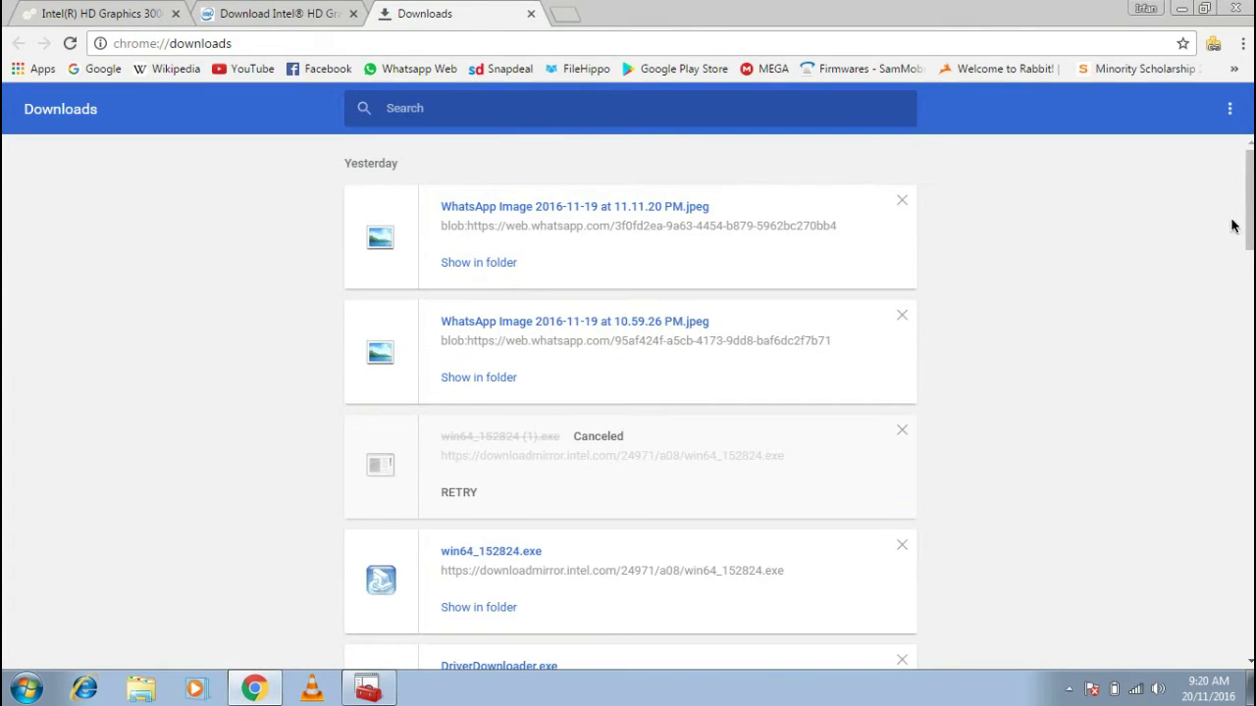
{"action": "scroll", "coordinate": [1248, 228], "scroll_direction": "down", "scroll_amount": 2}
{"action": "scroll", "coordinate": [1248, 235], "scroll_direction": "down", "scroll_amount": 1}
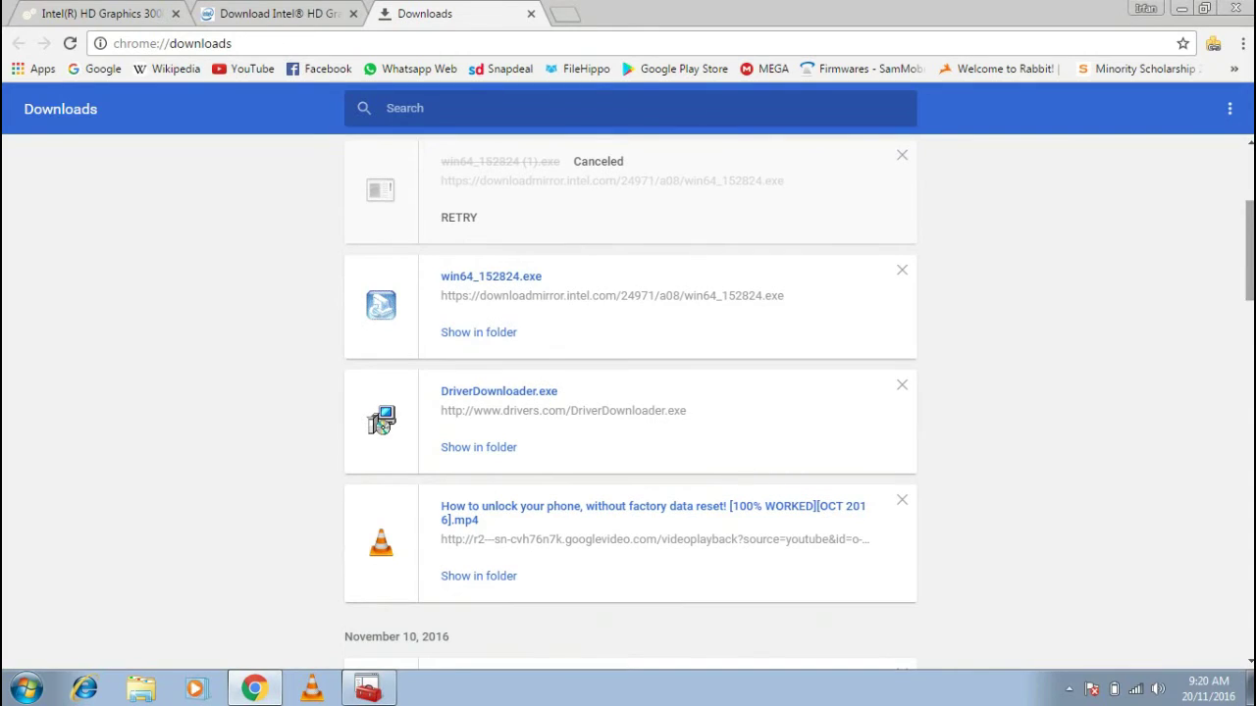
{"action": "left_click", "coordinate": [902, 156]}
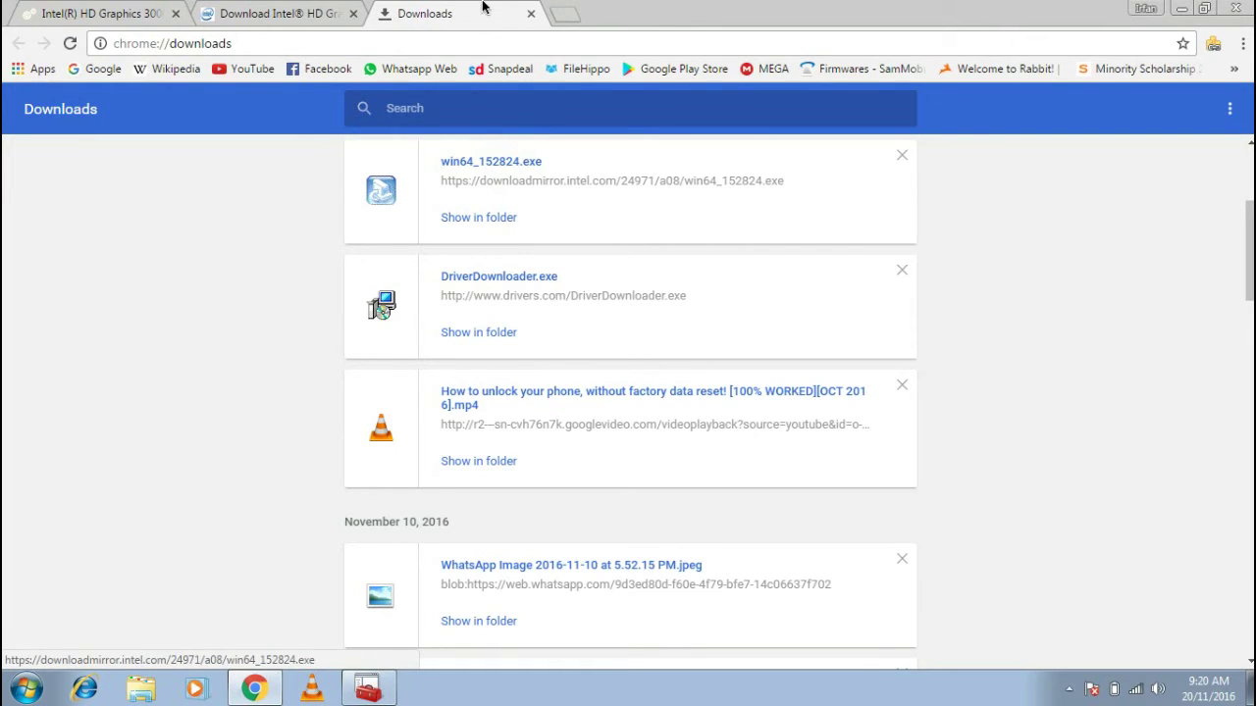
- Close the downloads tab, the driver download tab and the browser
{"action": "left_click", "coordinate": [531, 14]}
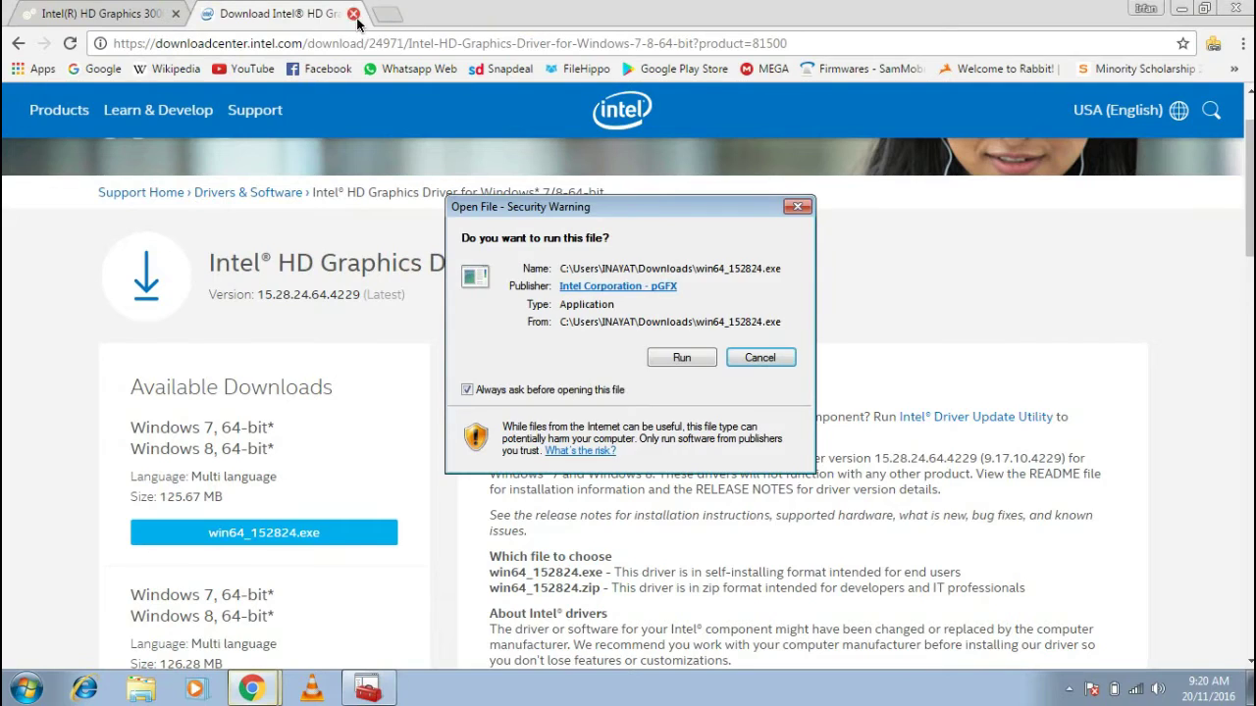
{"action": "left_click", "coordinate": [353, 14]}
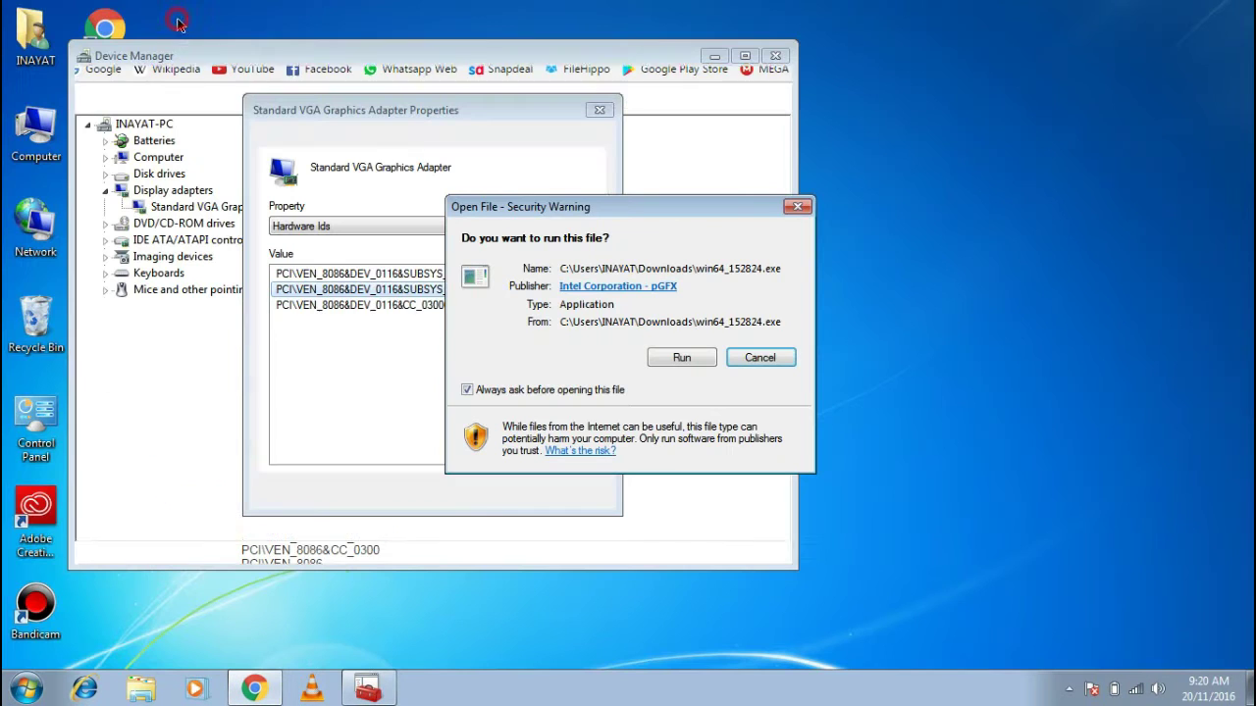
{"action": "left_click", "coordinate": [174, 14]}
- Run the Intel installer past the security warning and readme, then close the adapter's properties
{"action": "left_click", "coordinate": [675, 356]}
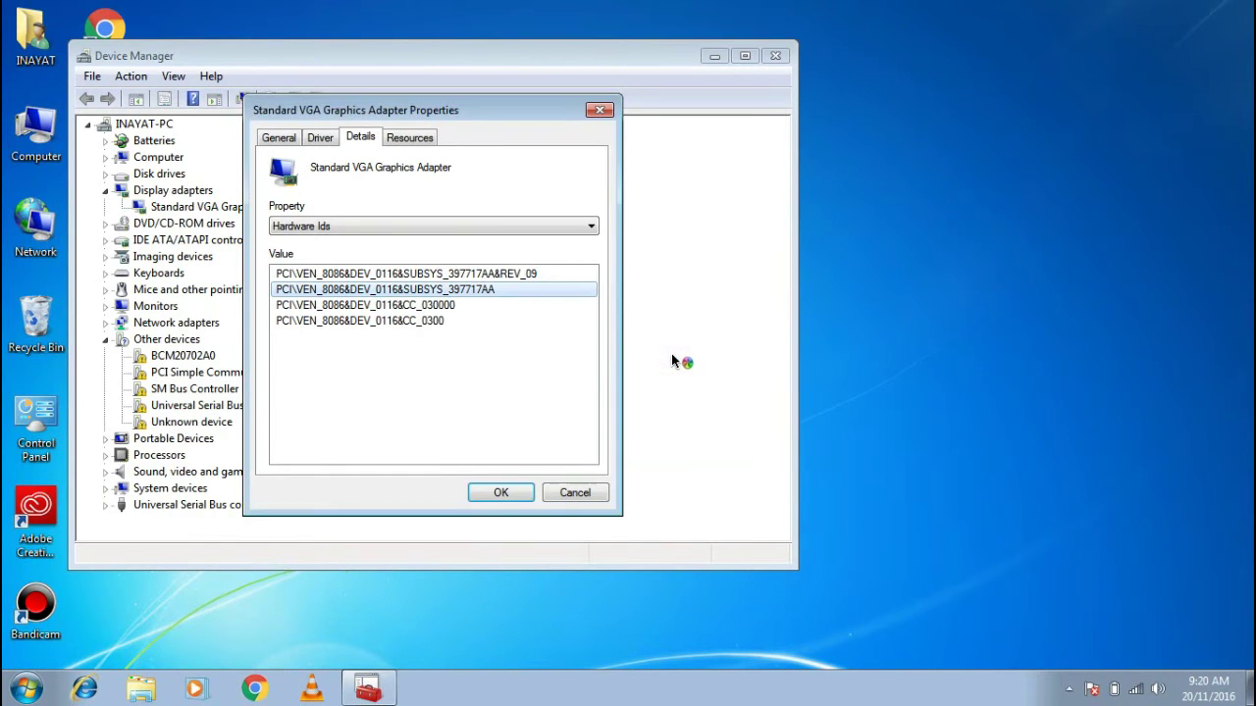
{"action": "left_click", "coordinate": [736, 507]}
{"action": "left_click", "coordinate": [500, 495]}
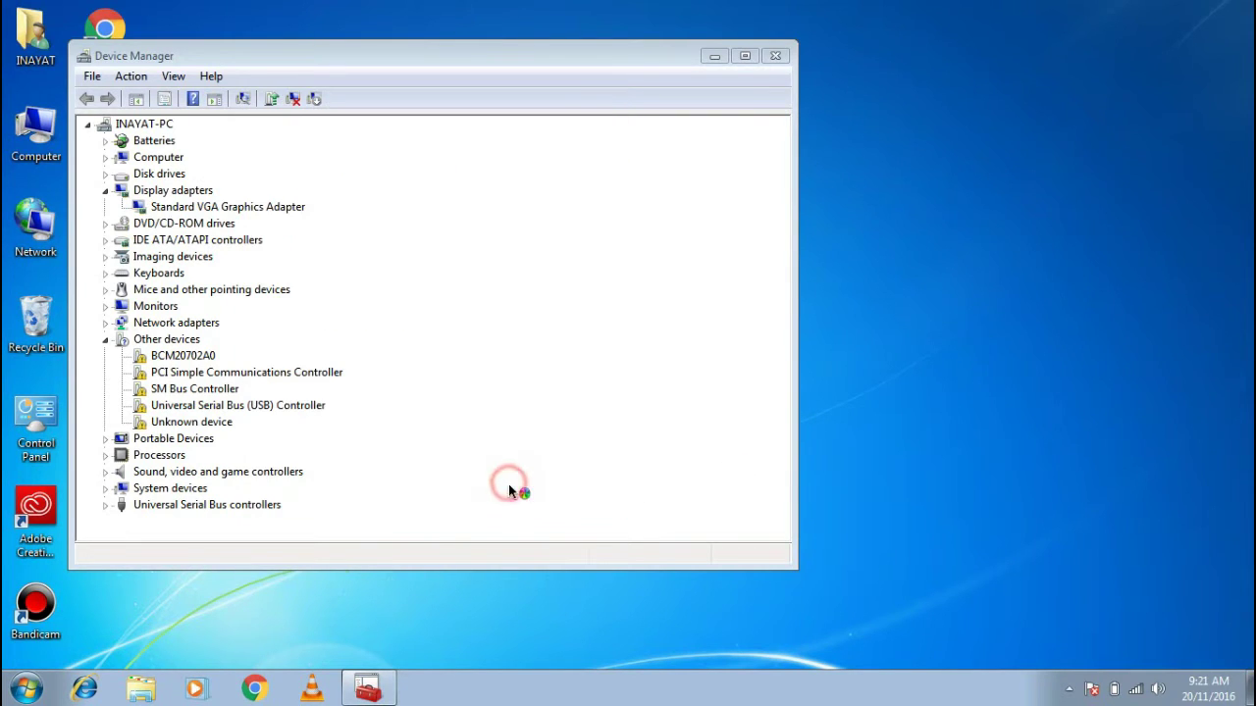
- Close Device Manager, accept the Intel license, and install the HD Graphics Driver to completion
{"action": "left_click", "coordinate": [776, 57]}
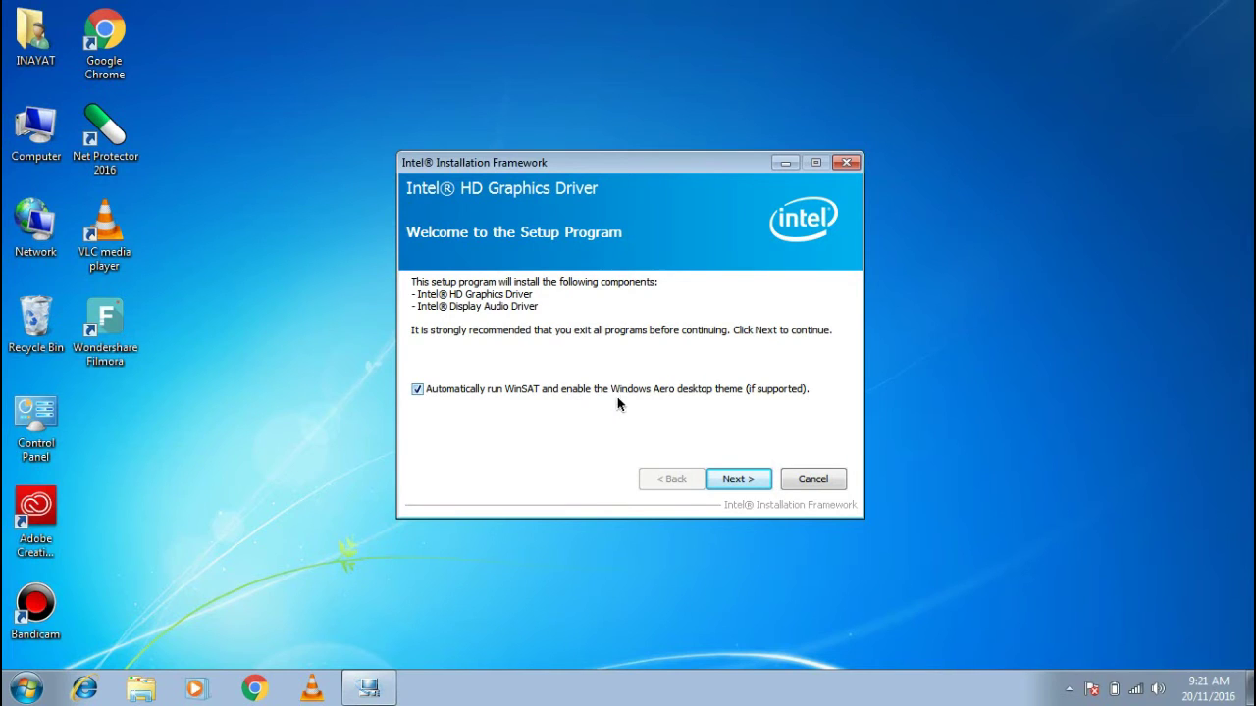
{"action": "left_click", "coordinate": [734, 481]}
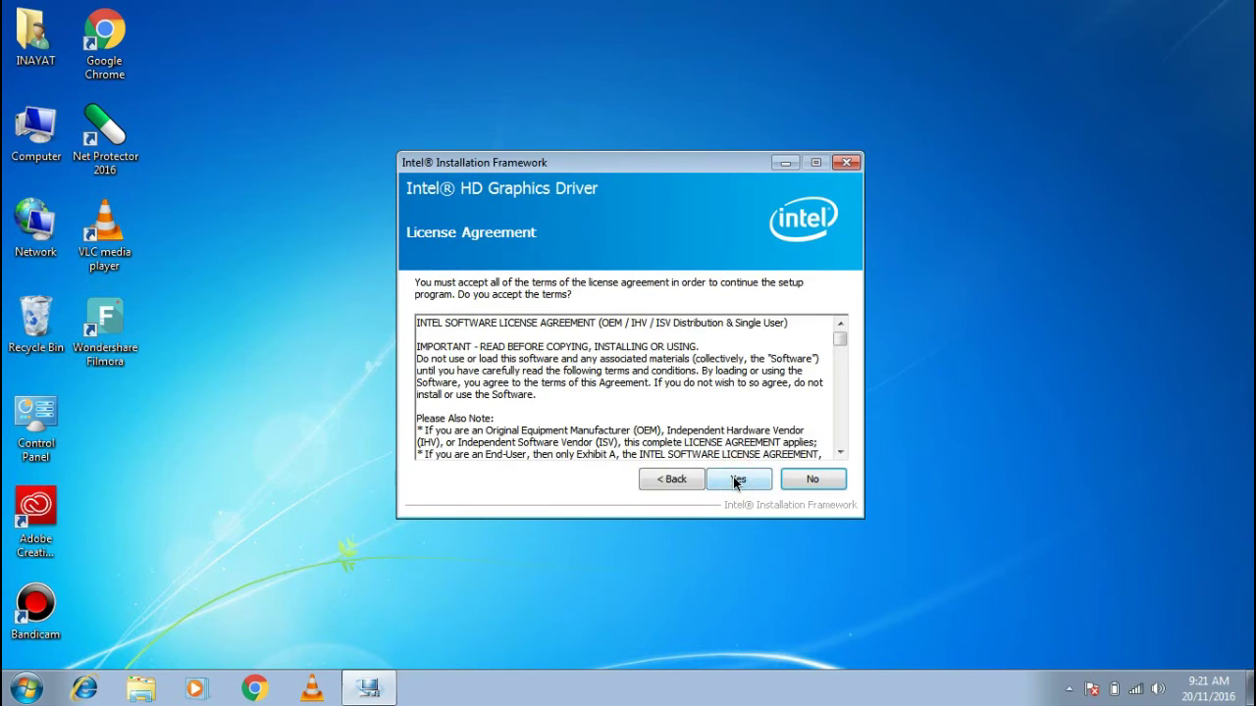
{"action": "left_click", "coordinate": [733, 479]}
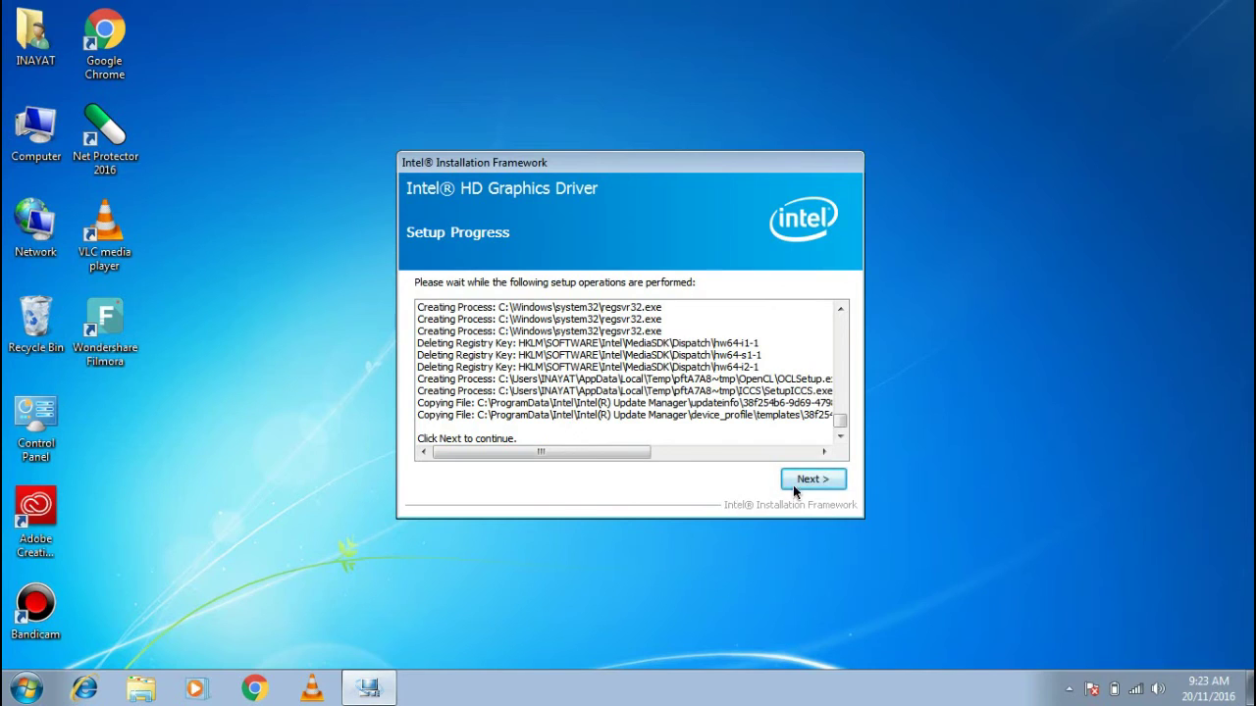
{"action": "left_click", "coordinate": [812, 480]}
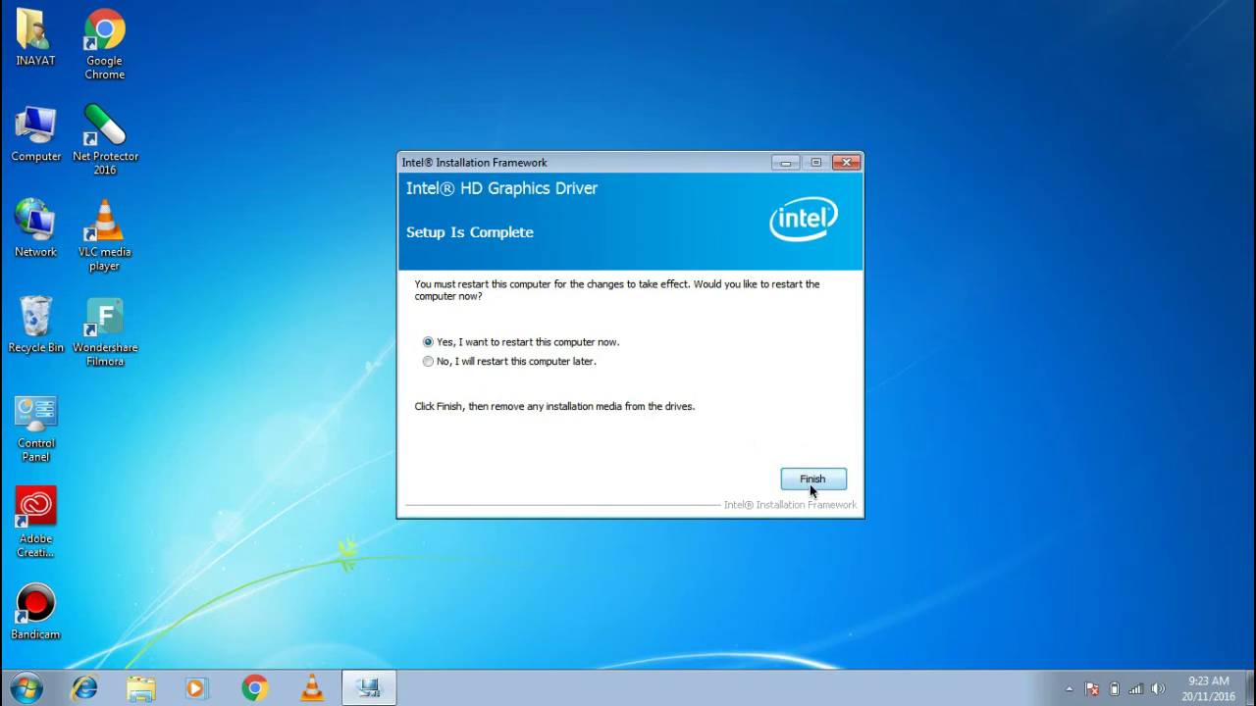
- Finish the Intel setup with a computer restart
{"action": "left_click", "coordinate": [812, 485]}
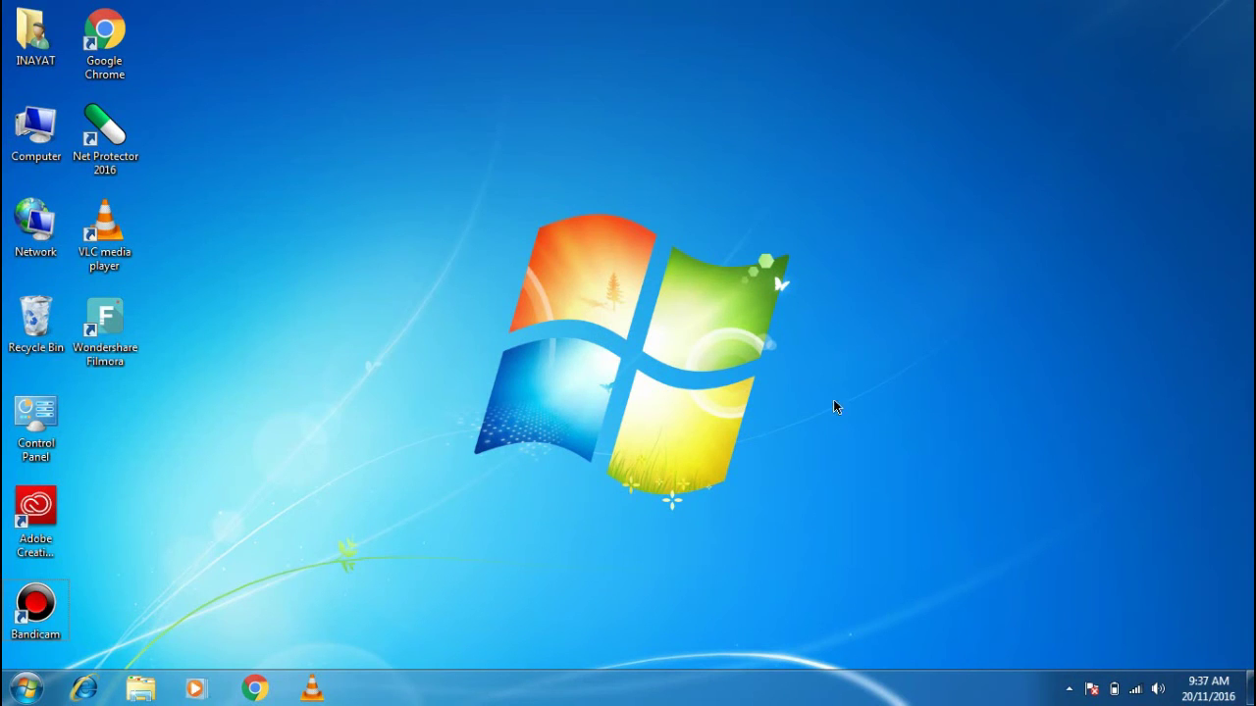
- Reopen Device Manager and select Intel(R) HD Graphics 3000 under Display adapters
{"action": "key", "text": "super"}
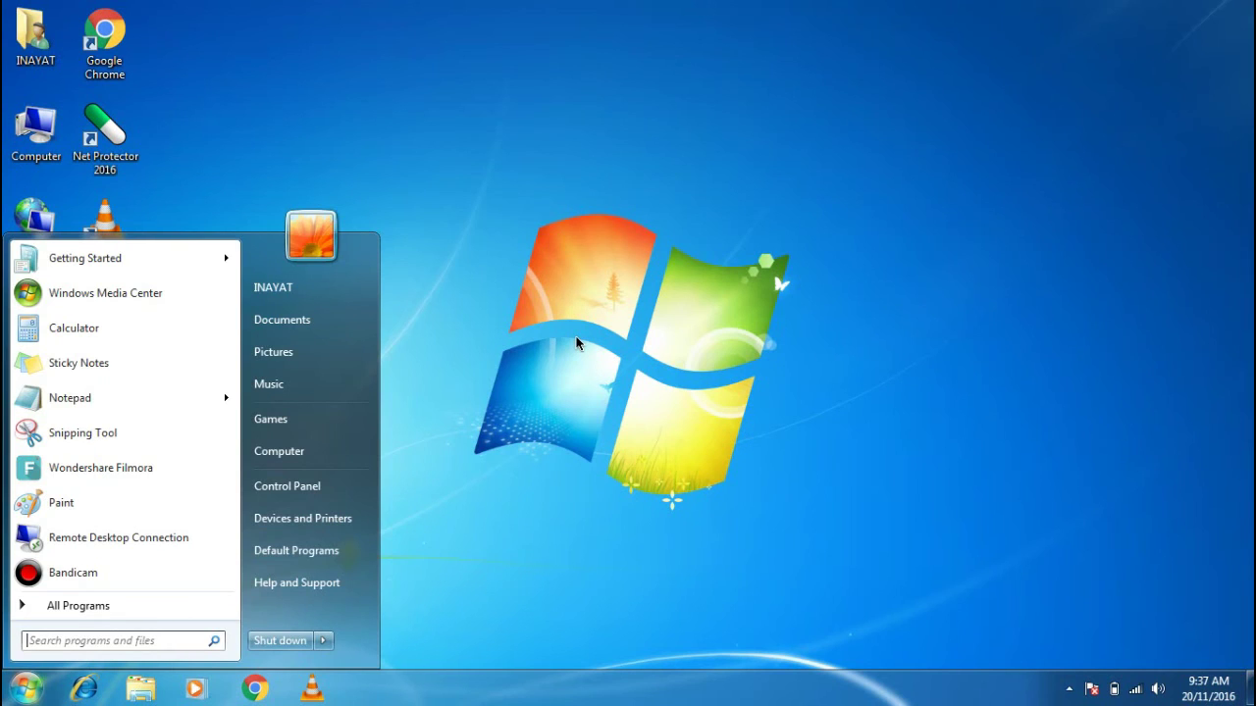
{"action": "type", "text": "device"}
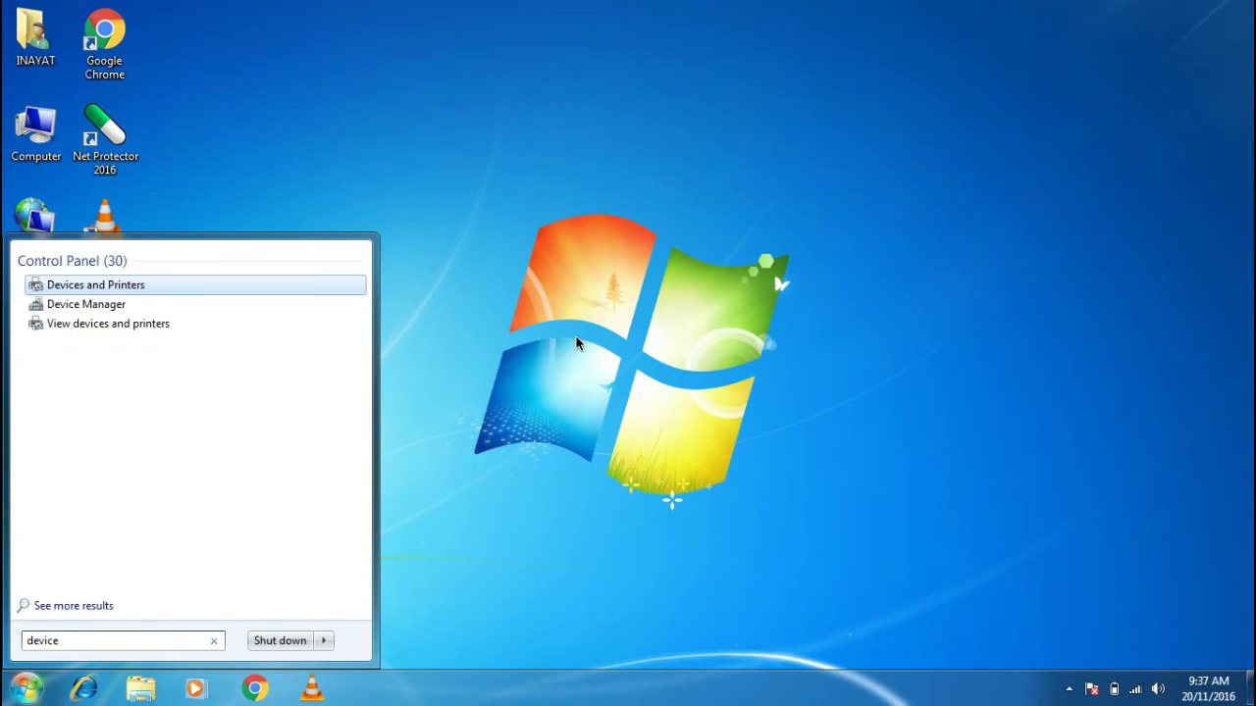
{"action": "left_click", "coordinate": [115, 304]}
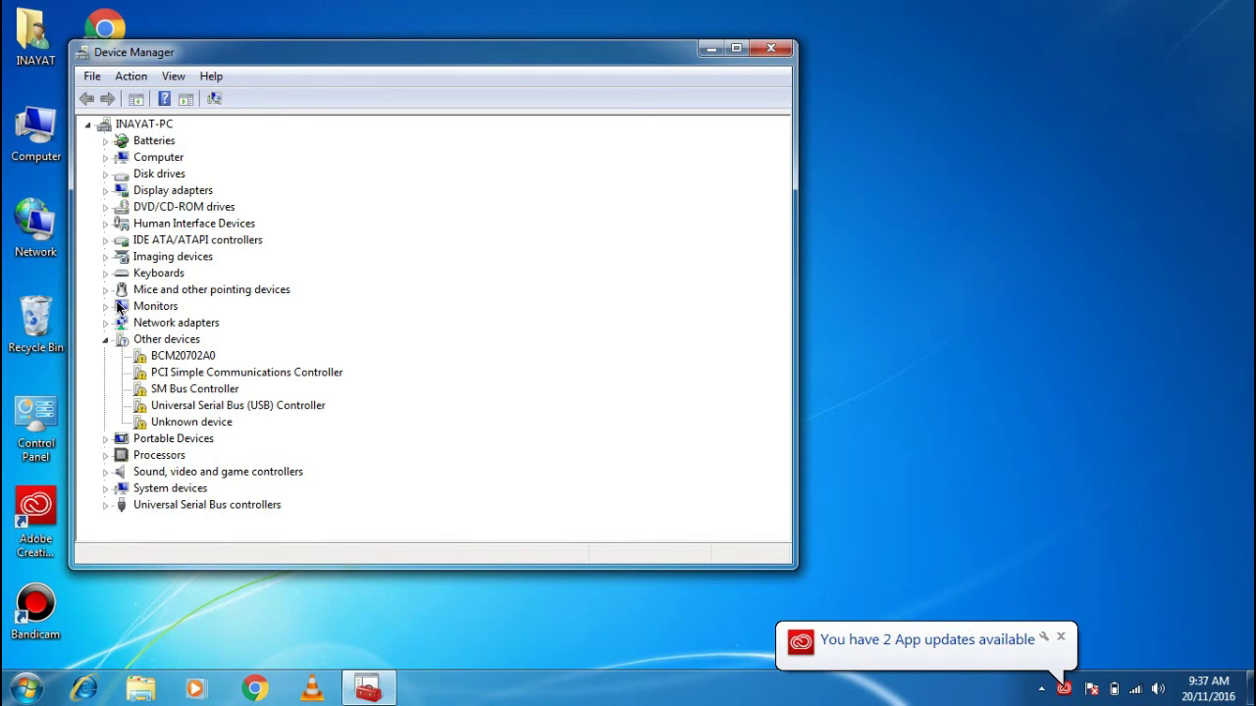
{"action": "left_click", "coordinate": [105, 191]}
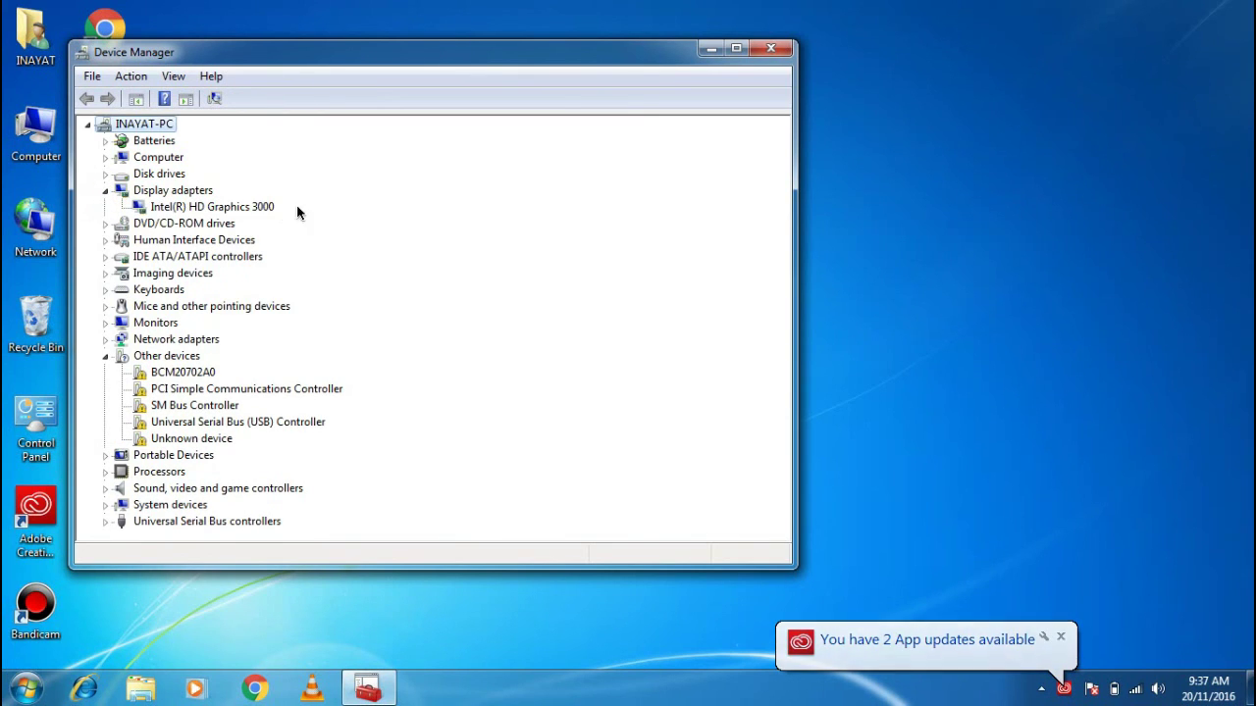
{"action": "left_click", "coordinate": [242, 208]}
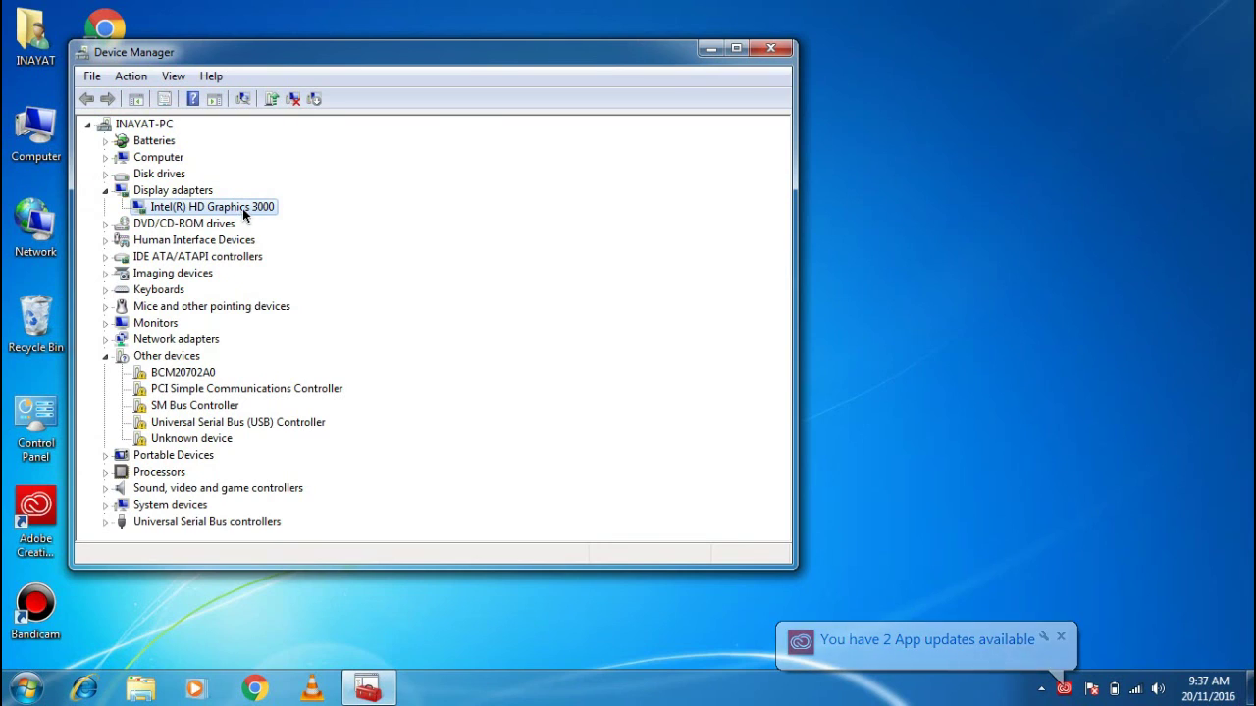